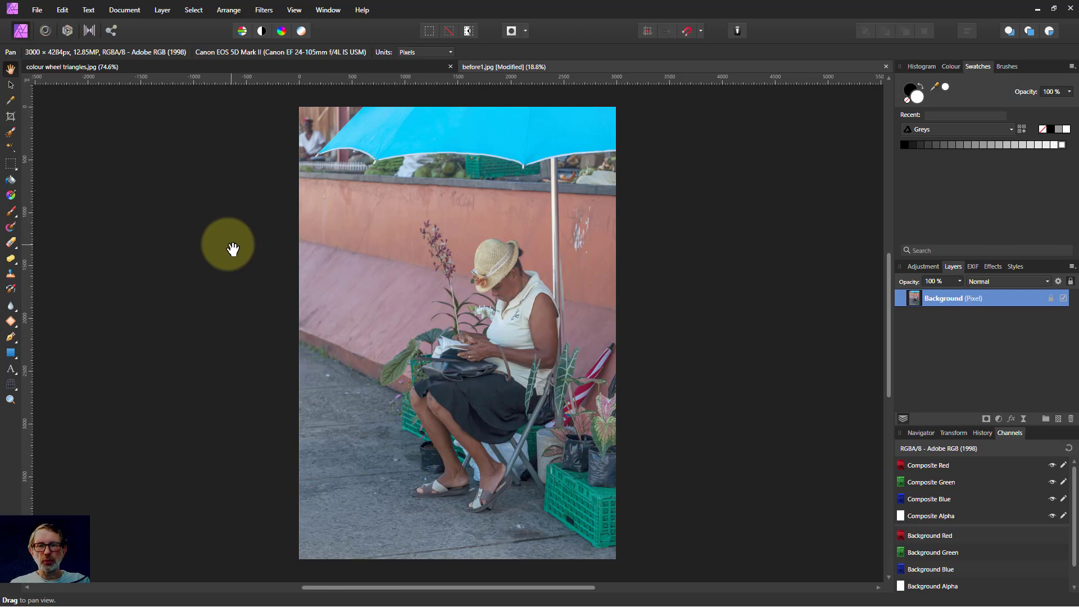
# Sample the orange and teal triangles in the colour wheel triangles document to examine their RGB values.
pyautogui.click(177, 68)
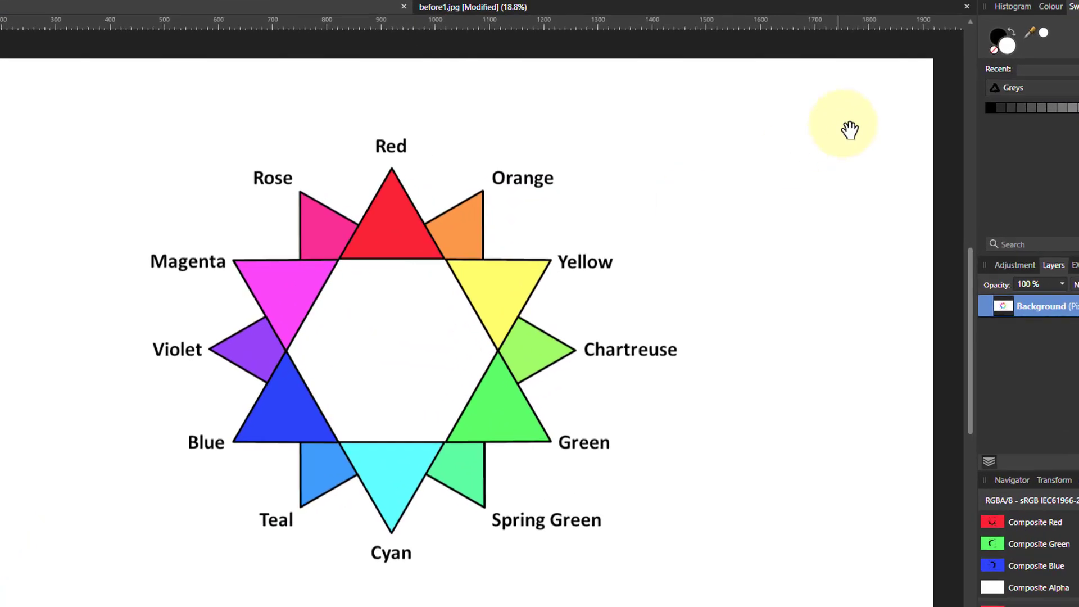
pyautogui.moveTo(1030, 33); pyautogui.dragTo(458, 221)
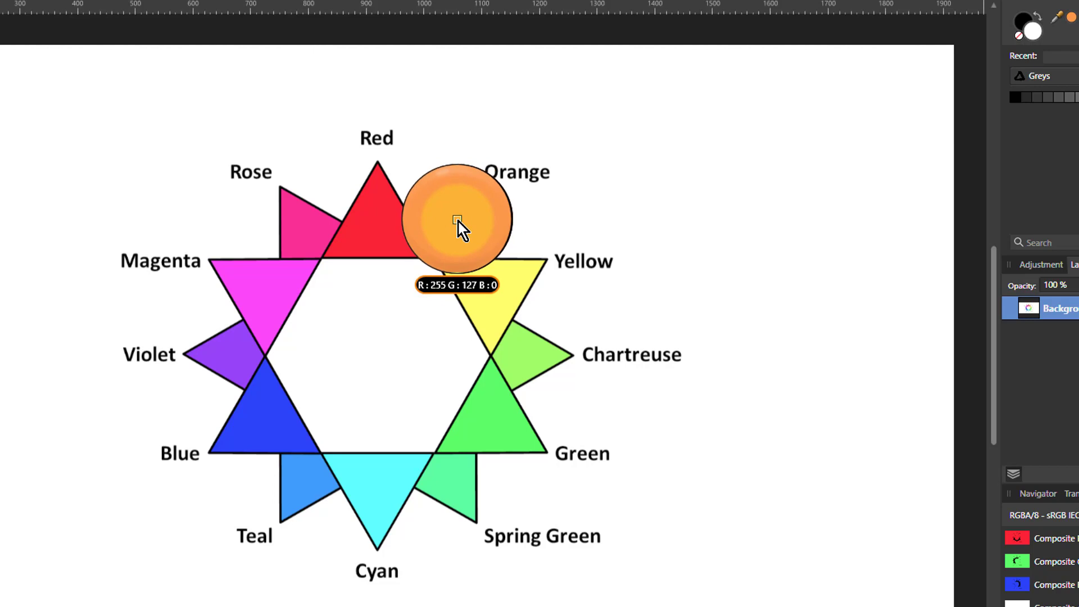
pyautogui.moveTo(458, 221); pyautogui.dragTo(457, 224)
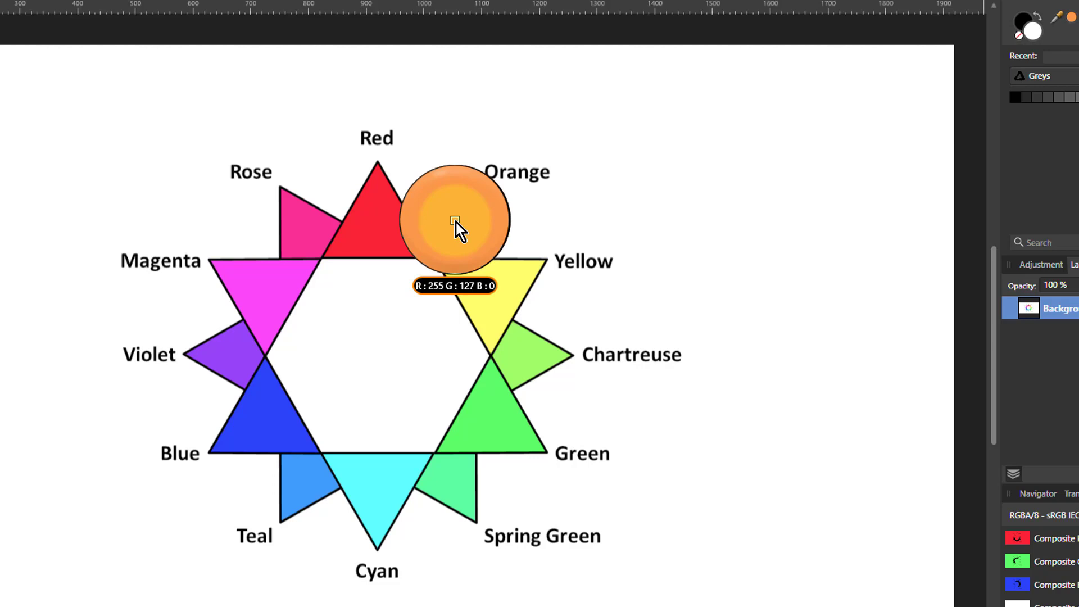
pyautogui.moveTo(456, 223); pyautogui.dragTo(289, 477)
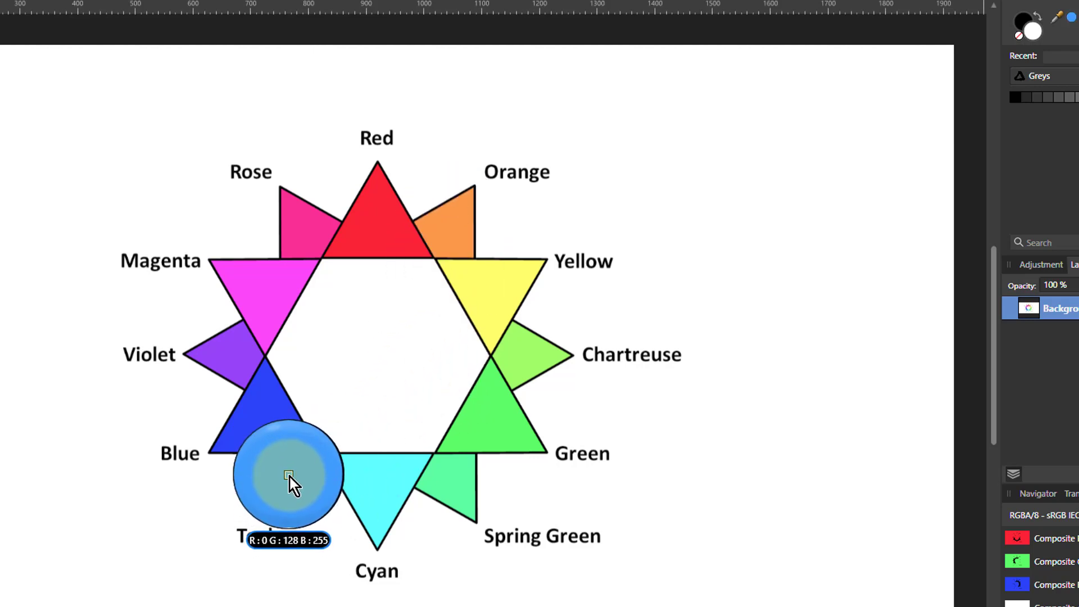
pyautogui.moveTo(290, 476); pyautogui.dragTo(290, 477)
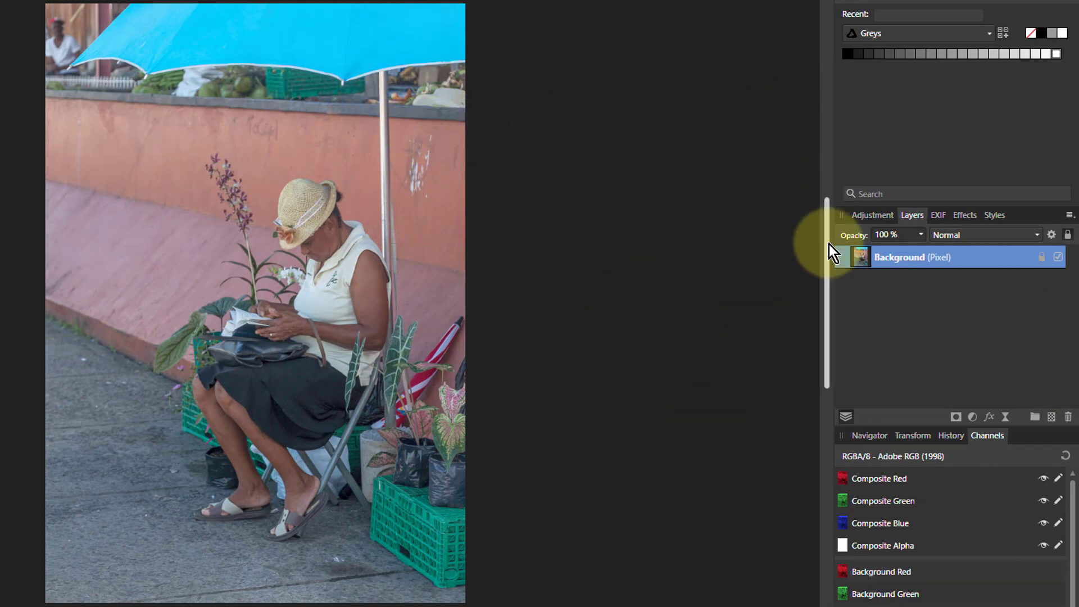
# Add a Selective Colour adjustment to the before1.jpg photo, targeting Reds with Relative turned off.
pyautogui.click(974, 417)
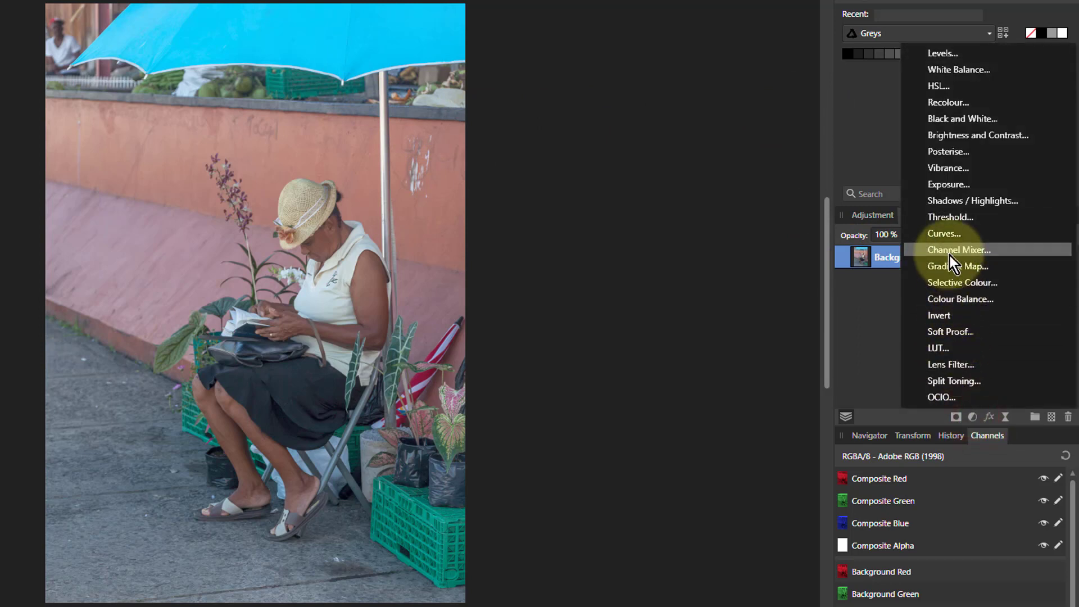
pyautogui.click(953, 283)
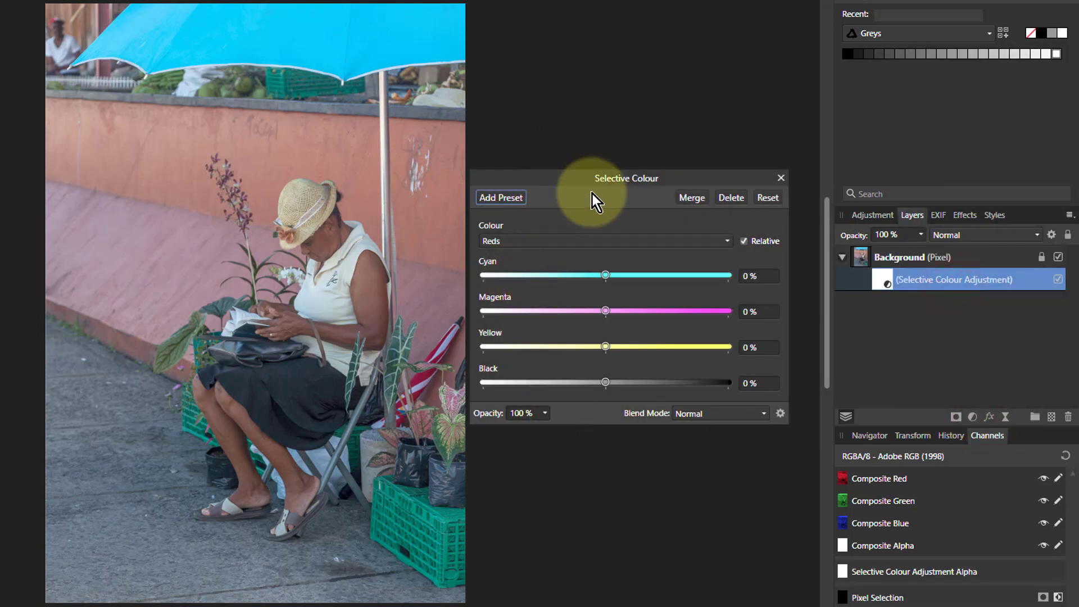
pyautogui.click(603, 243)
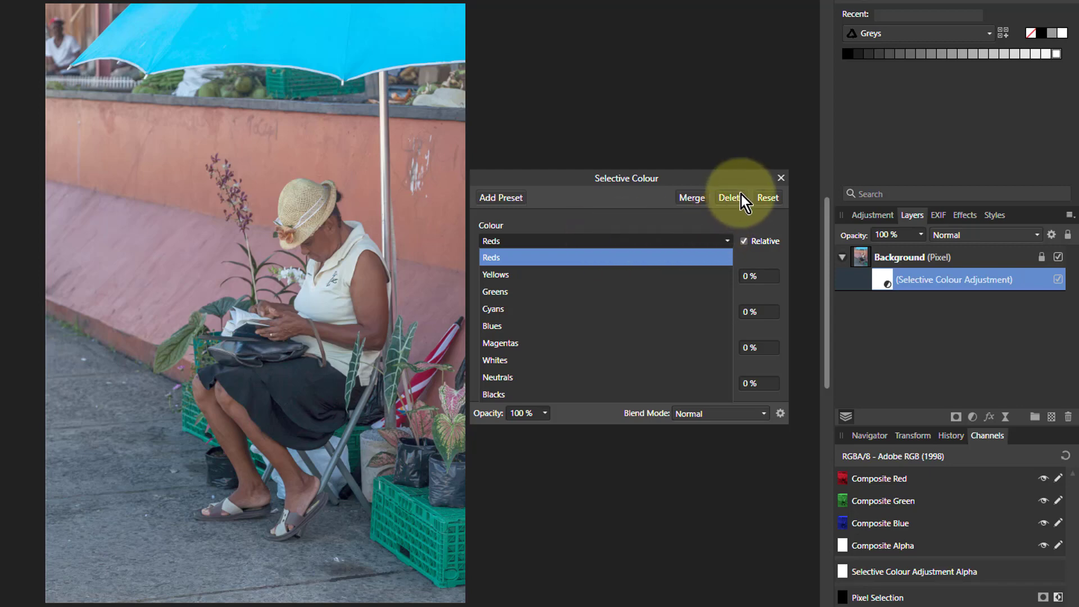
pyautogui.click(487, 257)
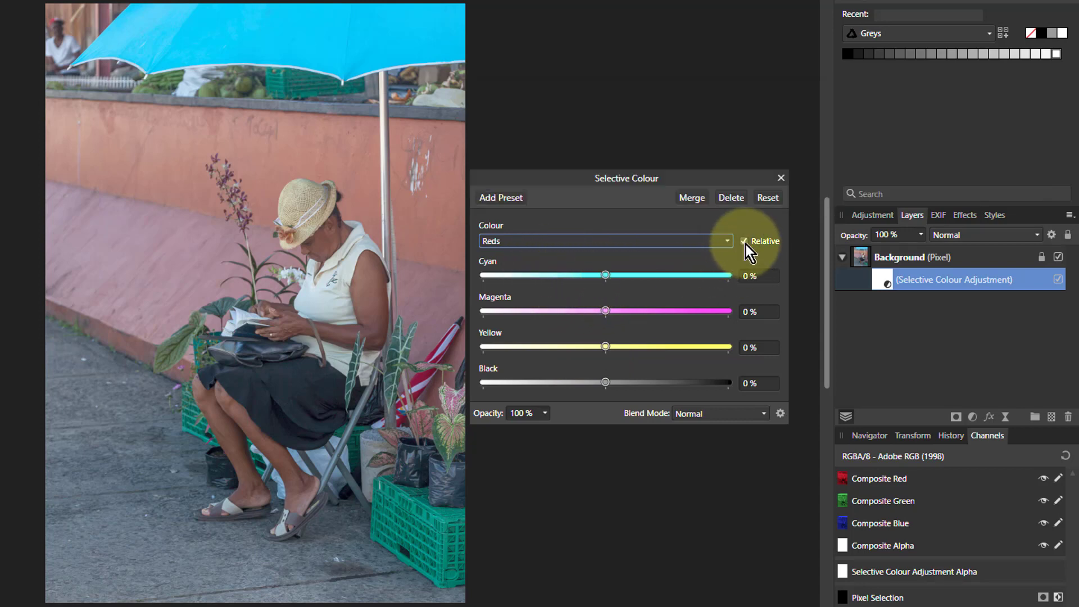
pyautogui.click(746, 242)
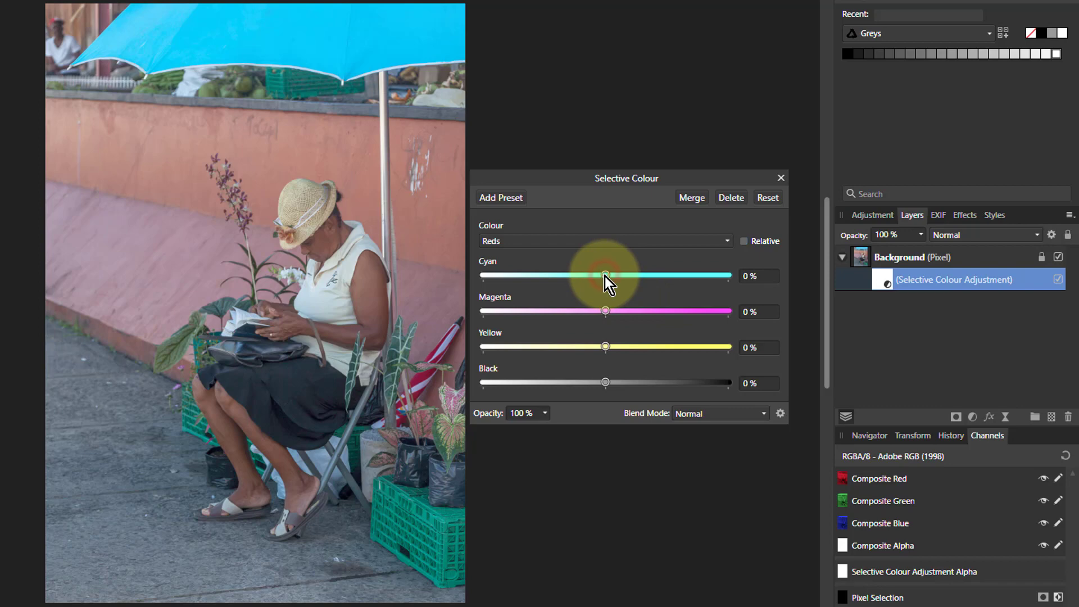
pyautogui.moveTo(605, 275)
pyautogui.mouseDown()
pyautogui.moveTo(460, 291)
pyautogui.moveTo(648, 289)
pyautogui.moveTo(421, 292)
pyautogui.moveTo(669, 291)
pyautogui.moveTo(439, 291)
pyautogui.moveTo(619, 292)
pyautogui.moveTo(603, 299)
pyautogui.moveTo(438, 288)
pyautogui.moveTo(624, 284)
pyautogui.moveTo(609, 288)
pyautogui.mouseUp()
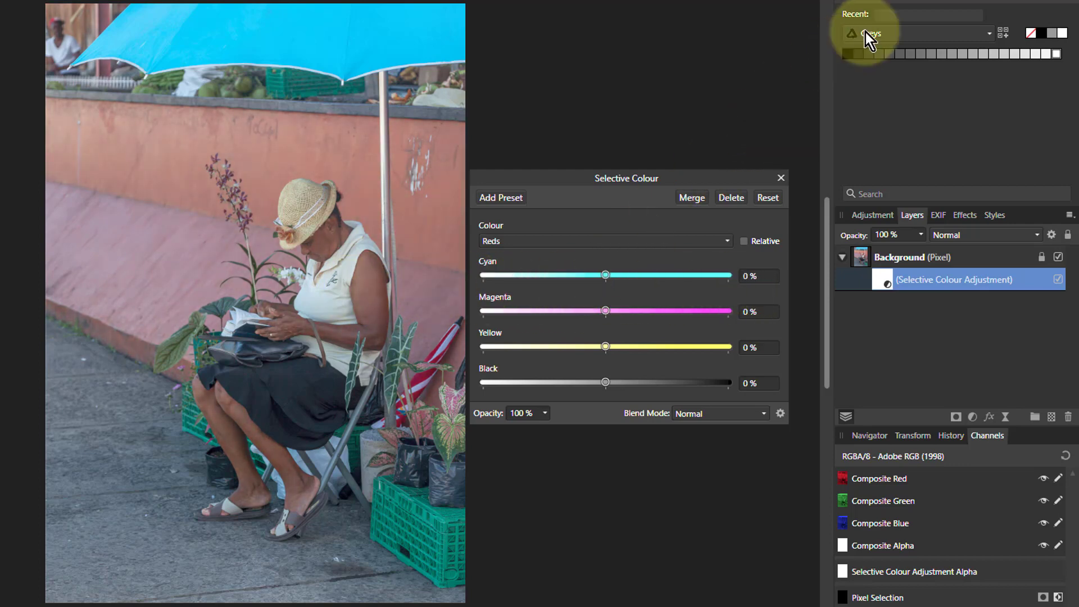
# Sample the wall's colour and set the Reds to Cyan -100%, Yellow 100% and Black 32%.
pyautogui.moveTo(889, 0); pyautogui.dragTo(197, 144)
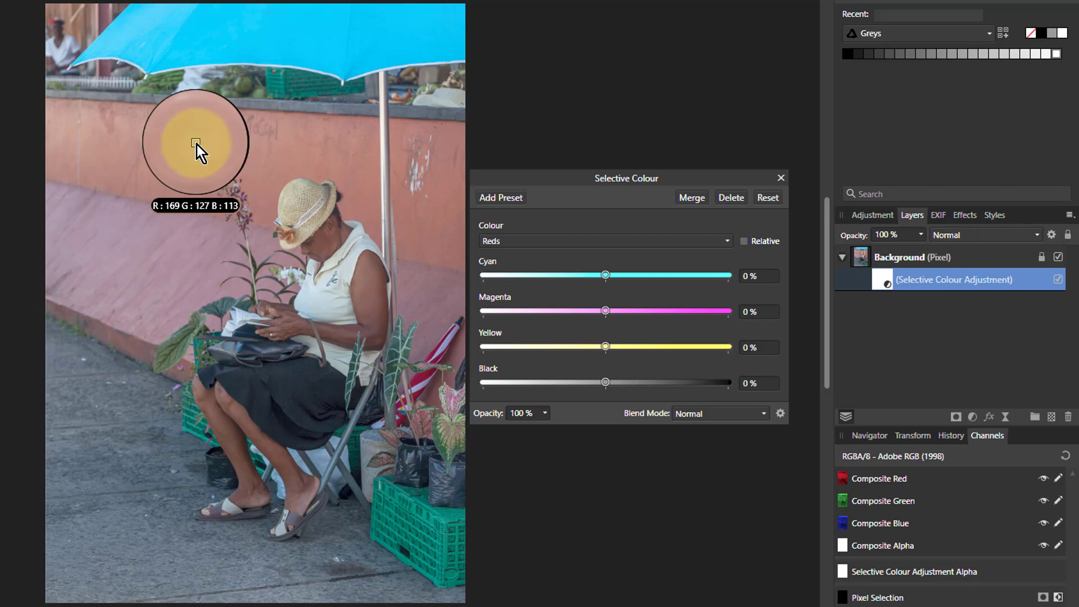
pyautogui.moveTo(197, 144); pyautogui.dragTo(196, 144)
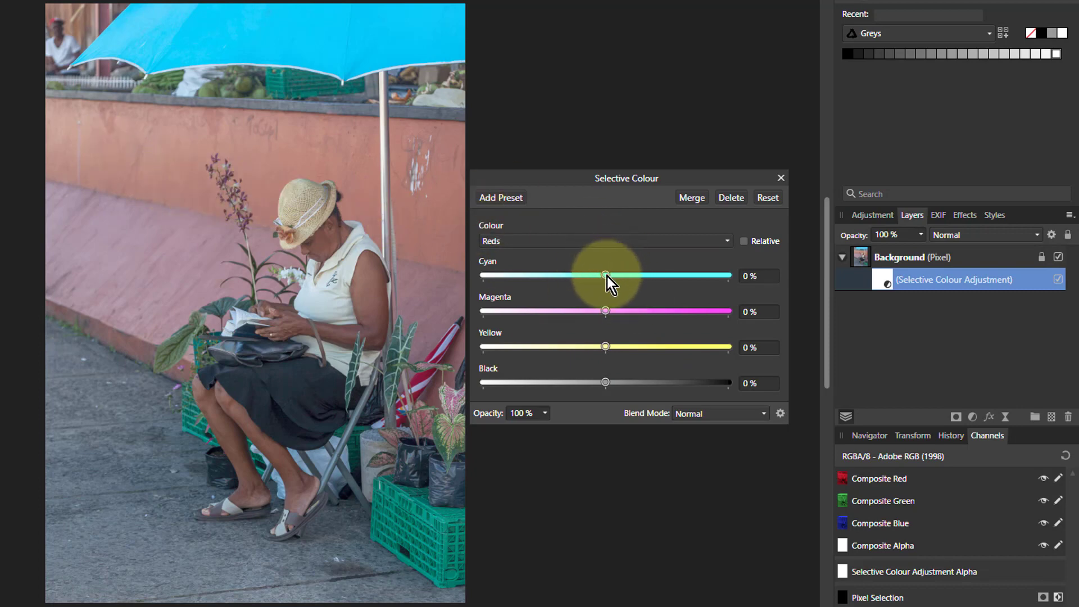
pyautogui.moveTo(607, 276); pyautogui.dragTo(472, 290)
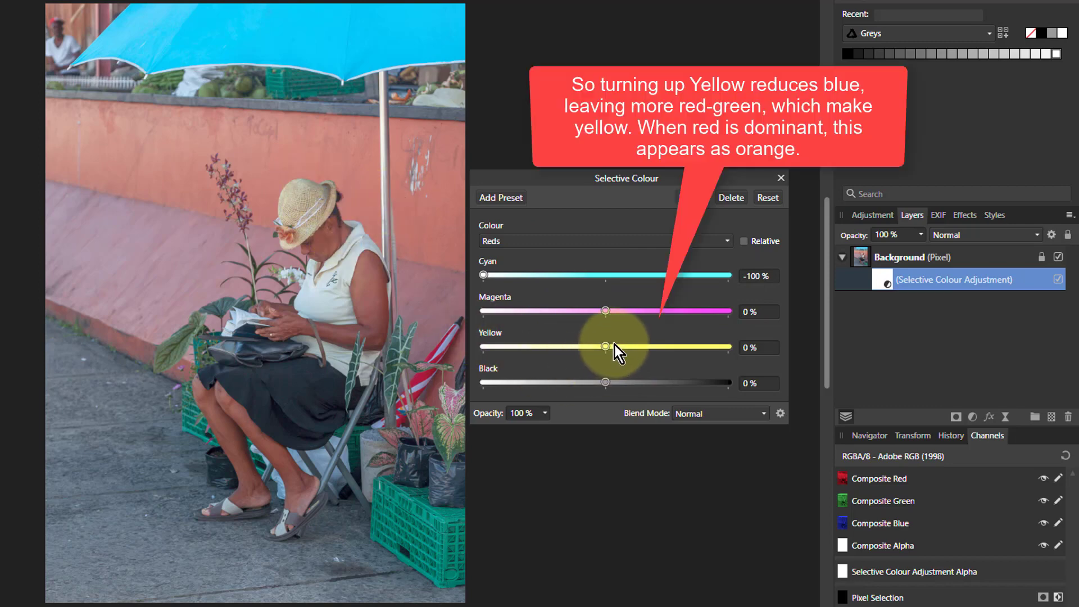
pyautogui.moveTo(605, 348); pyautogui.dragTo(730, 348)
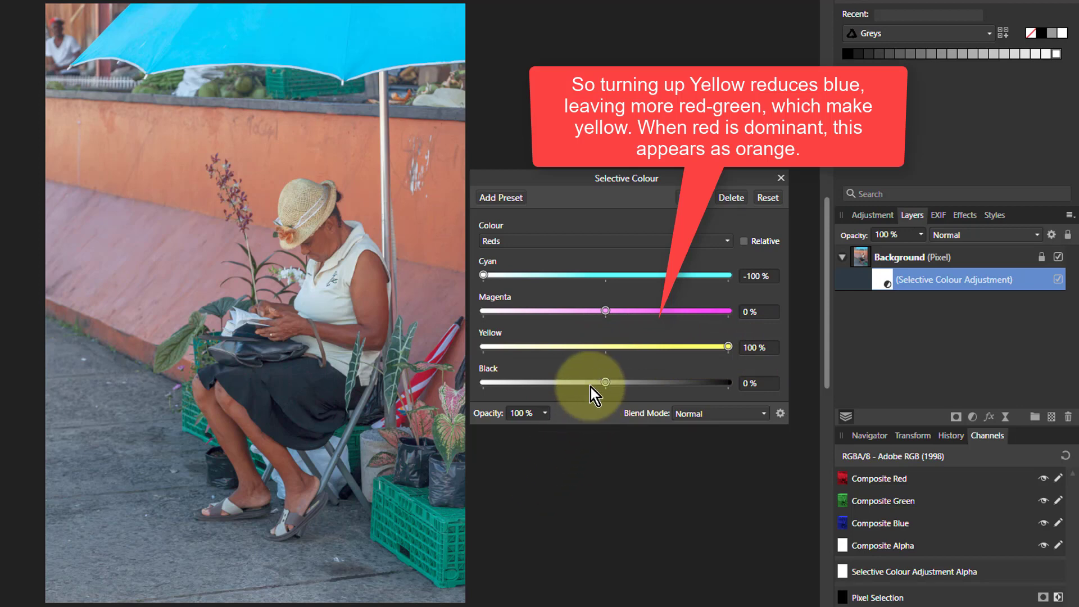
pyautogui.moveTo(606, 385); pyautogui.dragTo(646, 403)
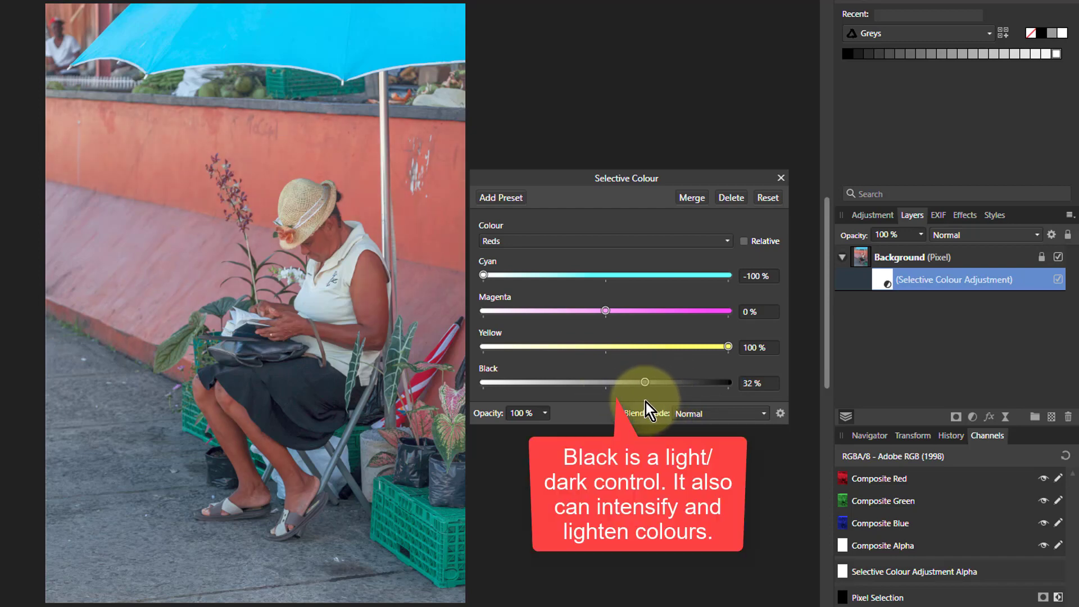
# Adjust the Yellows range to Cyan -68% and Yellow 70%.
pyautogui.click(602, 246)
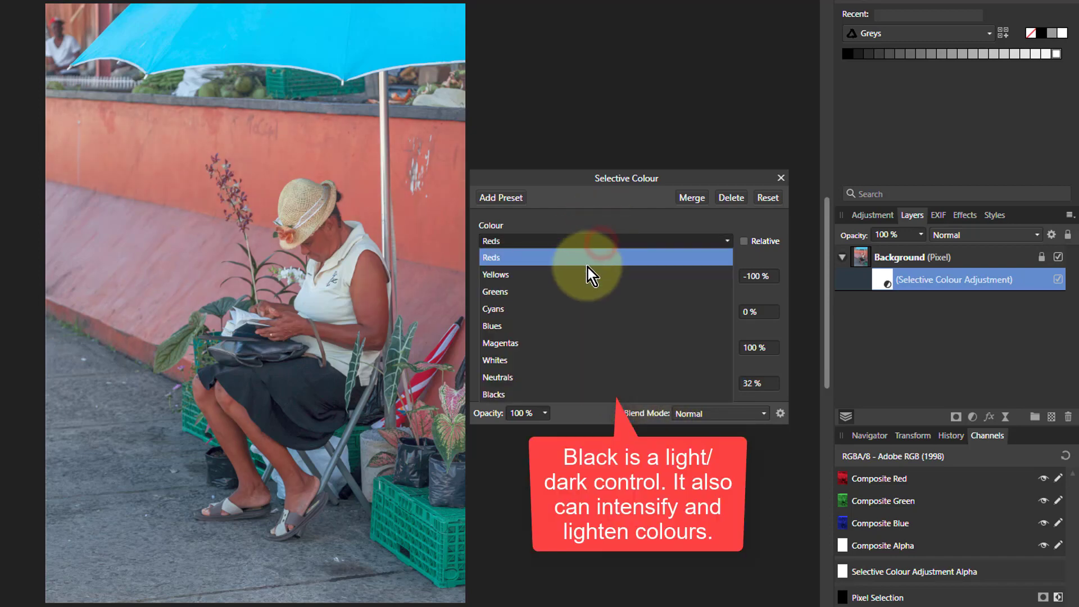
pyautogui.click(588, 268)
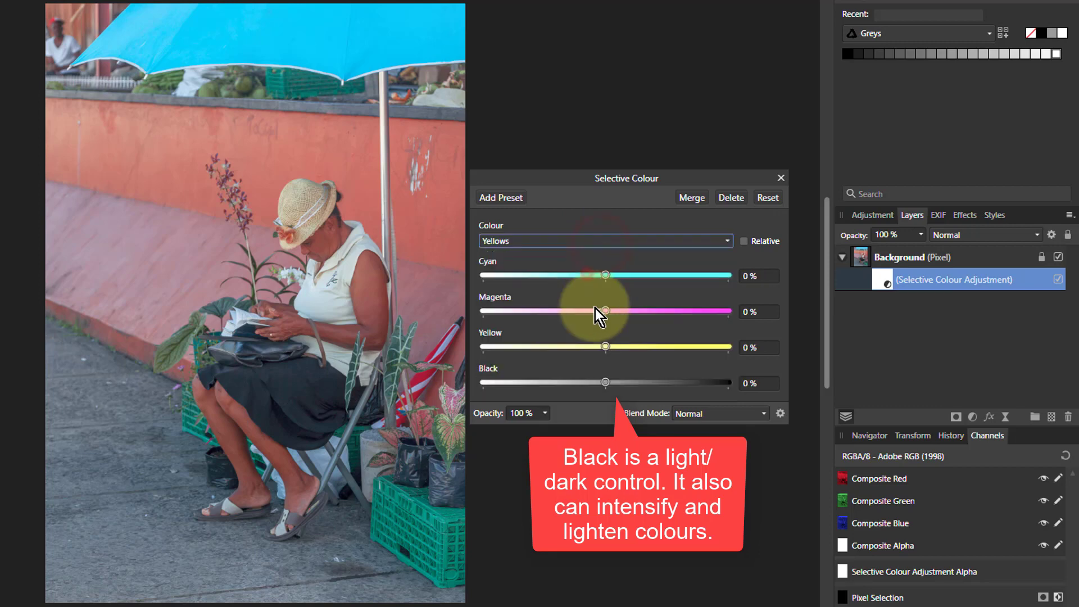
pyautogui.click(605, 276)
pyautogui.moveTo(605, 276); pyautogui.dragTo(451, 282)
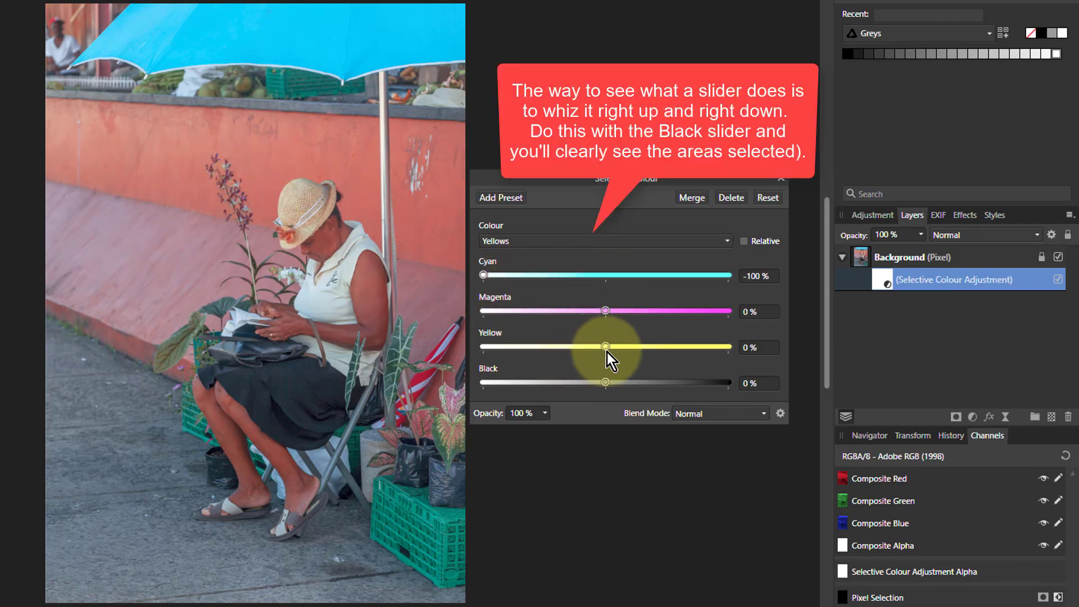
pyautogui.moveTo(606, 346); pyautogui.dragTo(756, 347)
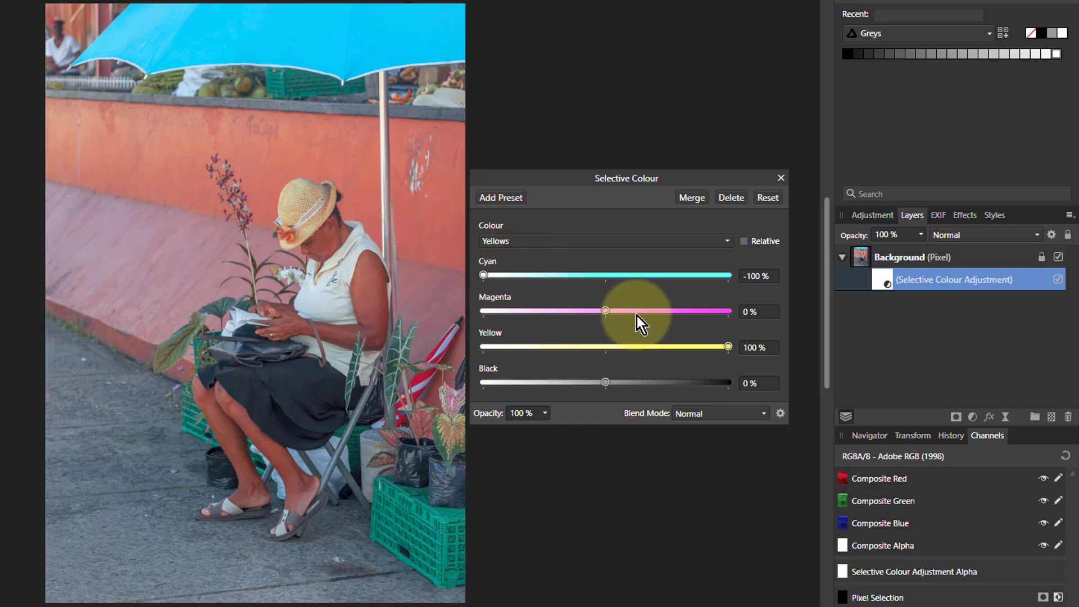
pyautogui.moveTo(730, 347); pyautogui.dragTo(692, 346)
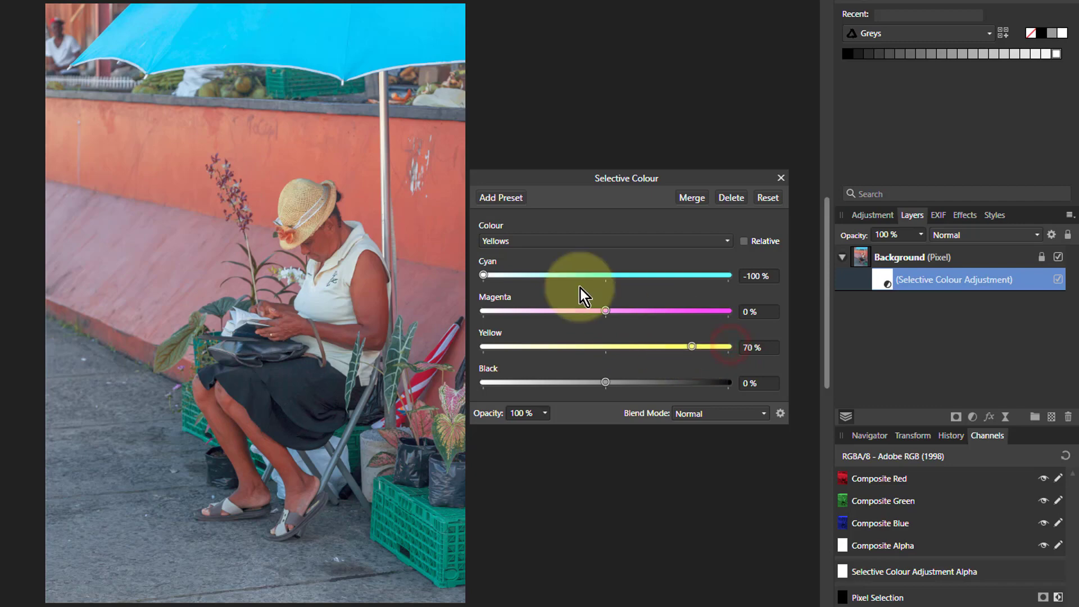
pyautogui.moveTo(485, 275); pyautogui.dragTo(523, 276)
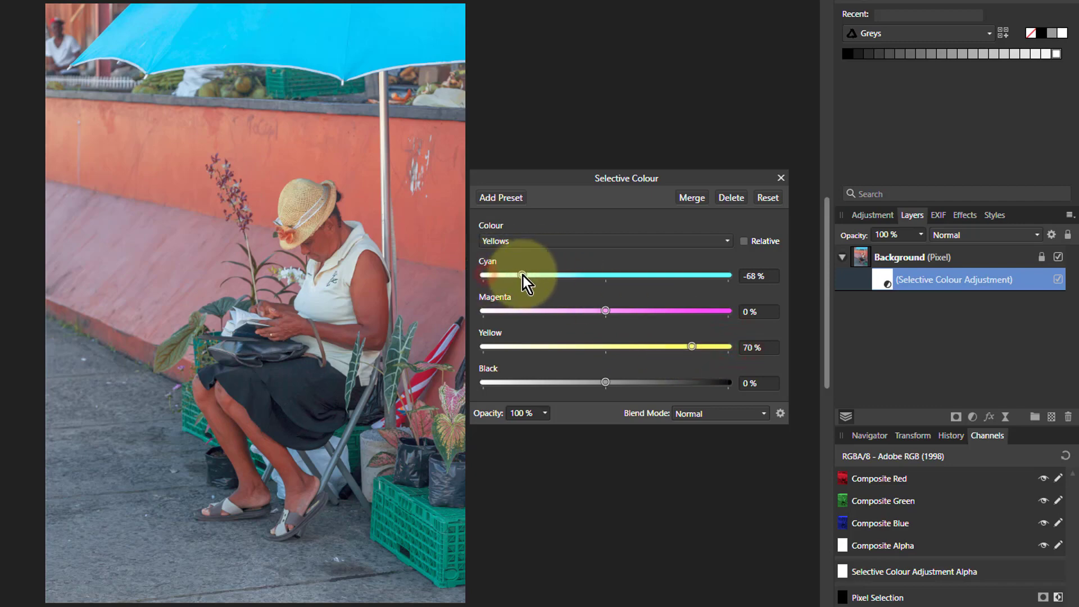
# Adjust the Greens range to Cyan 100%, Yellow -100% and Black 100%.
pyautogui.click(616, 241)
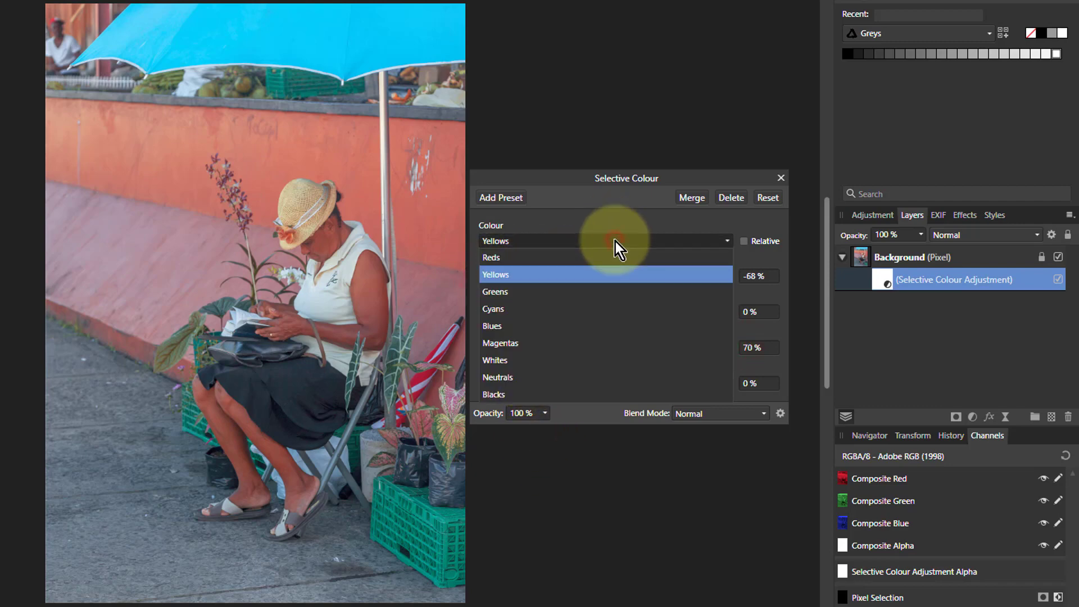
pyautogui.click(556, 294)
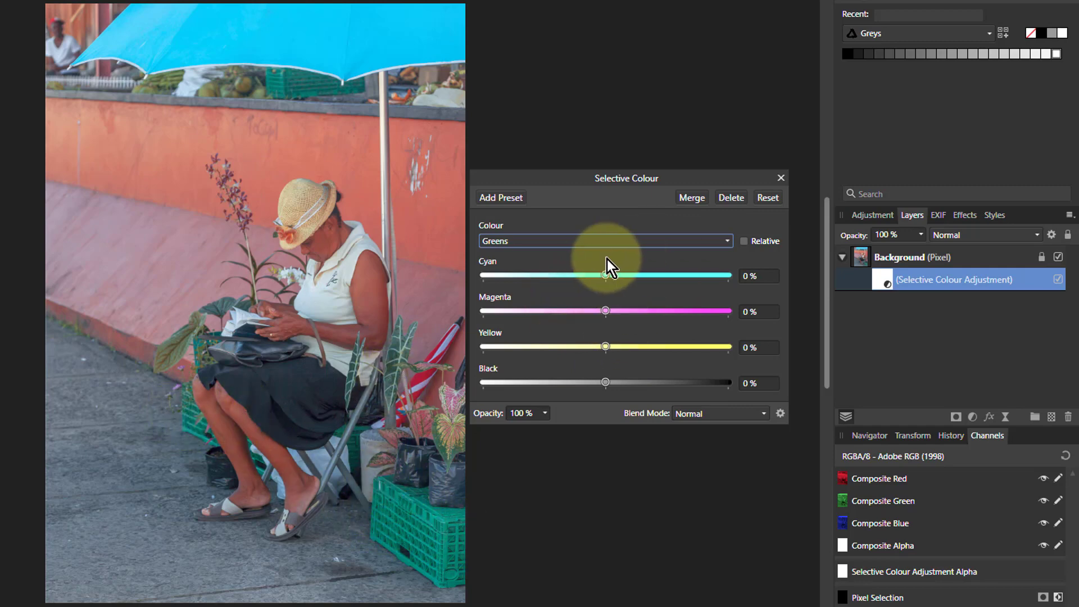
pyautogui.moveTo(606, 279); pyautogui.dragTo(791, 274)
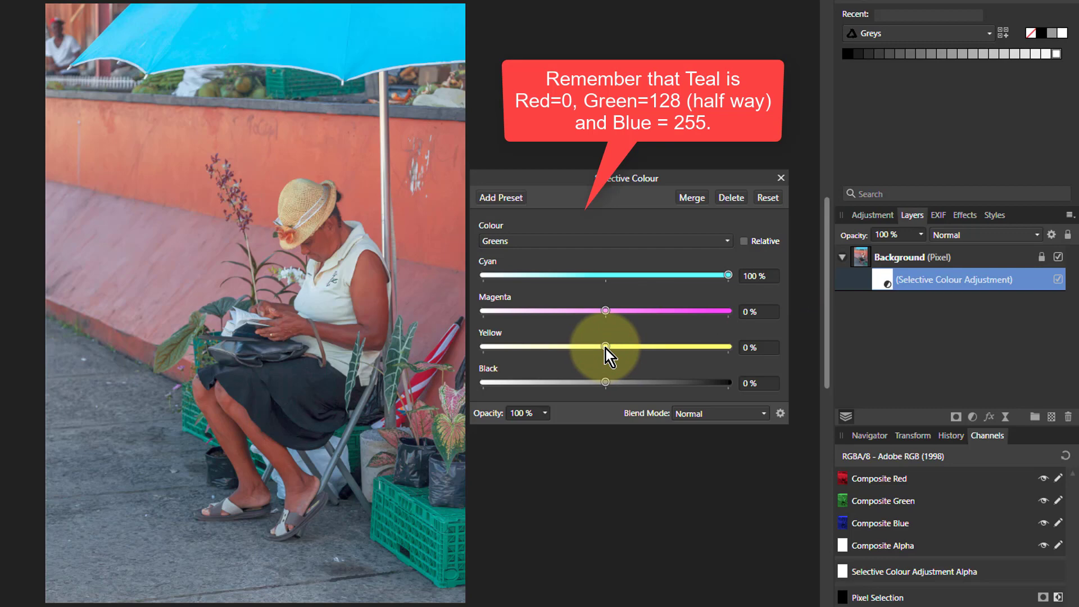
pyautogui.moveTo(605, 348); pyautogui.dragTo(459, 349)
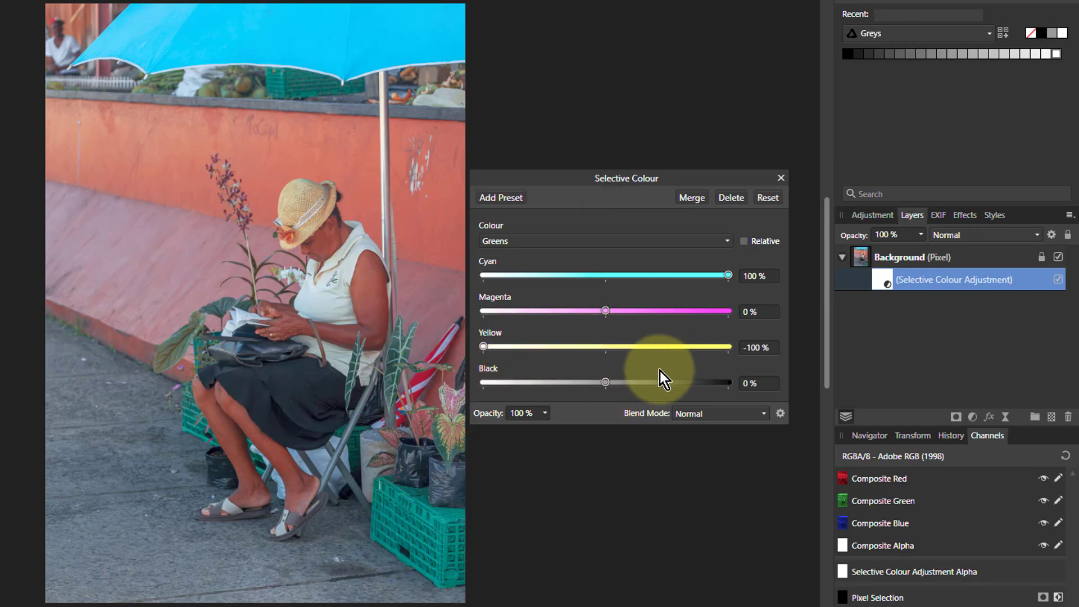
pyautogui.moveTo(606, 383); pyautogui.dragTo(712, 388)
pyautogui.moveTo(711, 382); pyautogui.dragTo(819, 404)
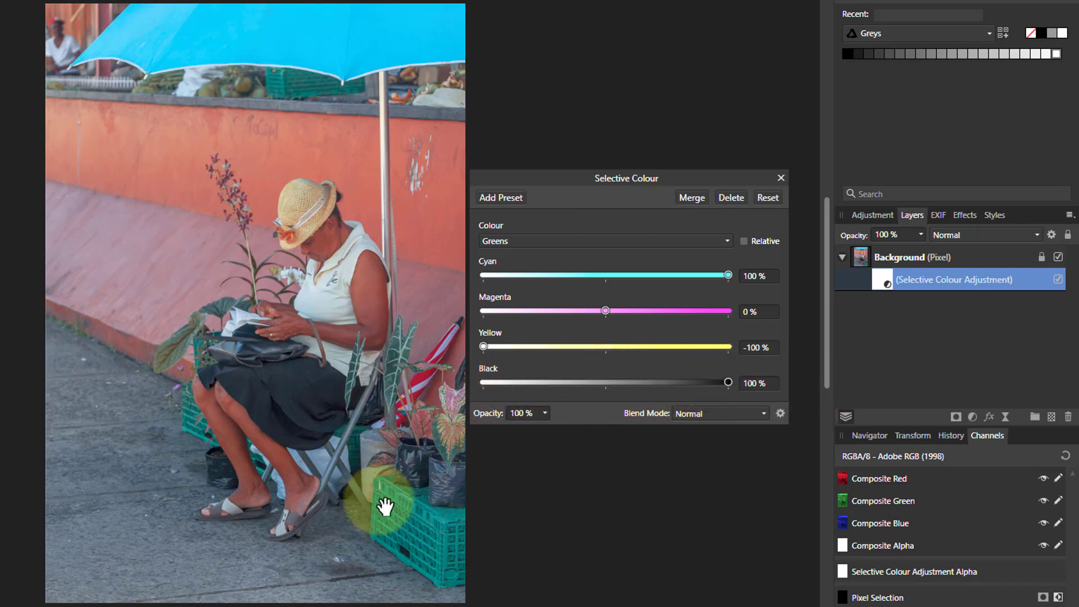
# Adjust the Cyans range to Cyan 65%, Yellow -93% and Black 34%.
pyautogui.click(600, 239)
pyautogui.click(587, 303)
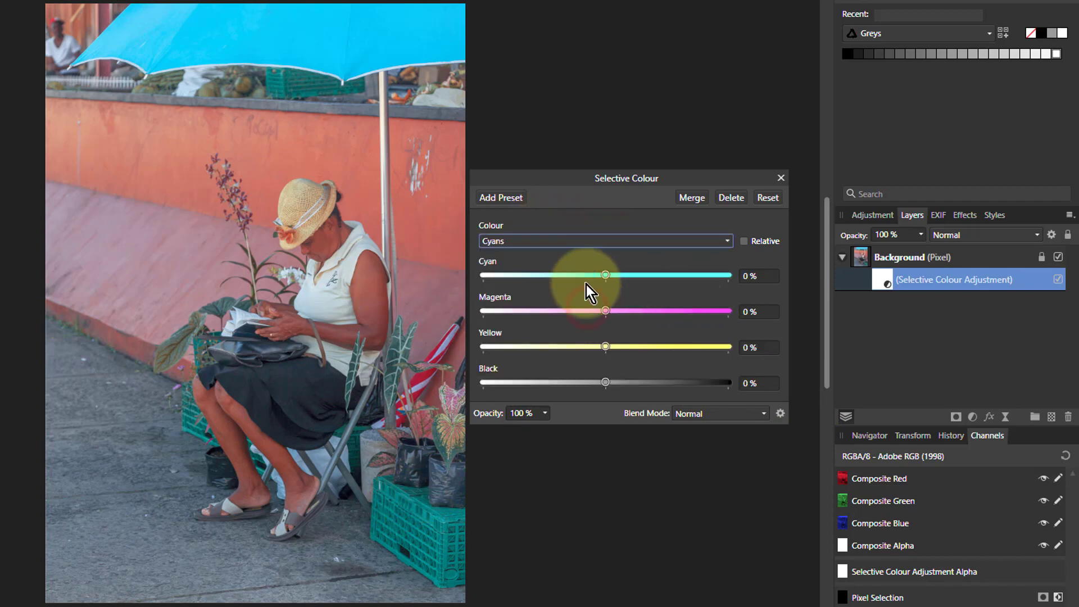
pyautogui.moveTo(606, 276); pyautogui.dragTo(681, 285)
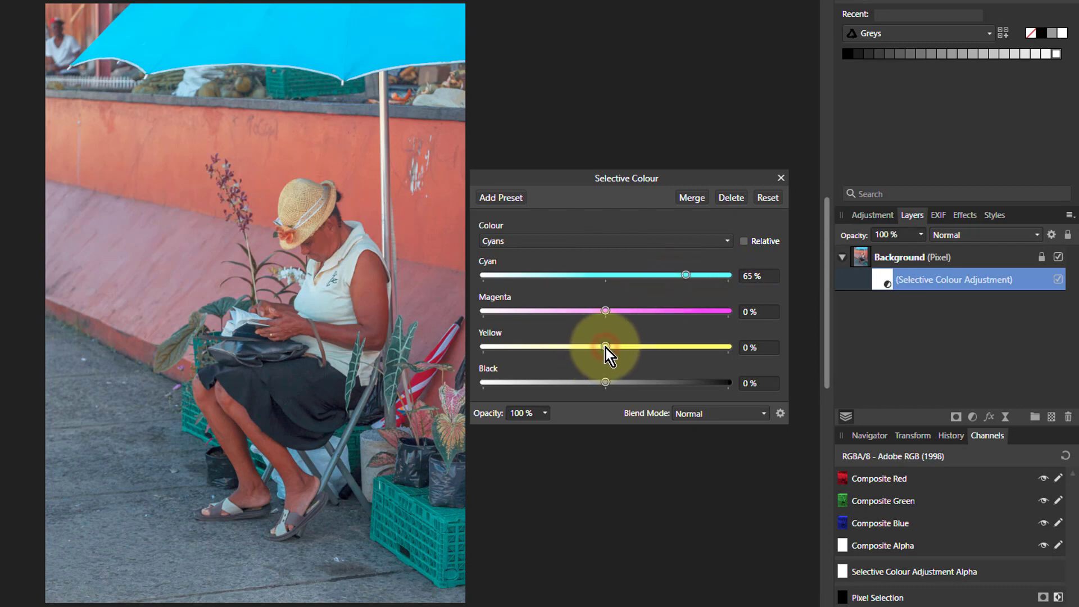
pyautogui.moveTo(605, 348); pyautogui.dragTo(493, 352)
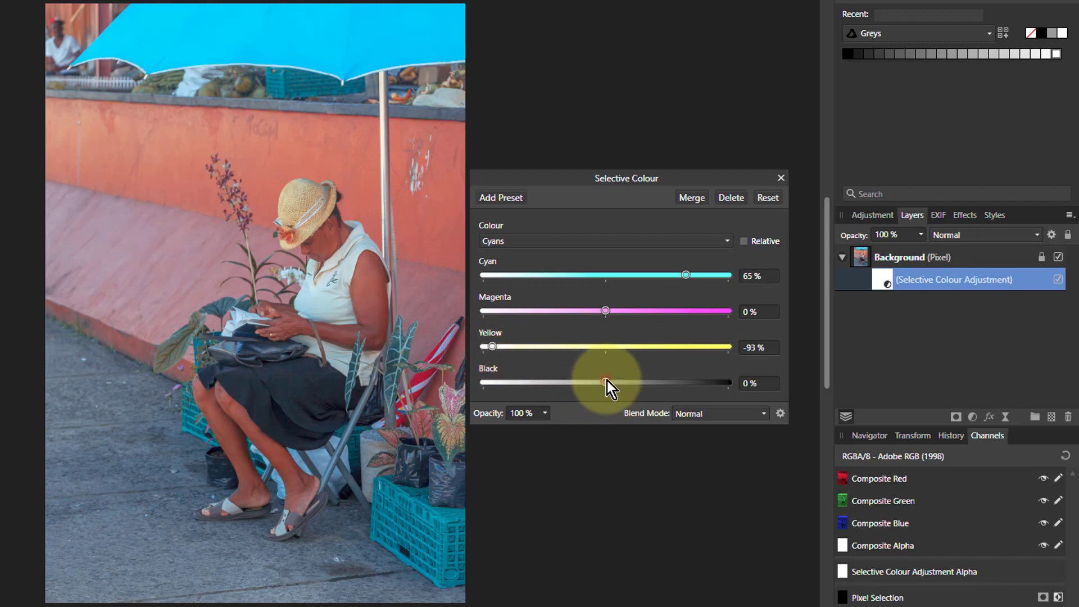
pyautogui.moveTo(607, 382); pyautogui.dragTo(649, 386)
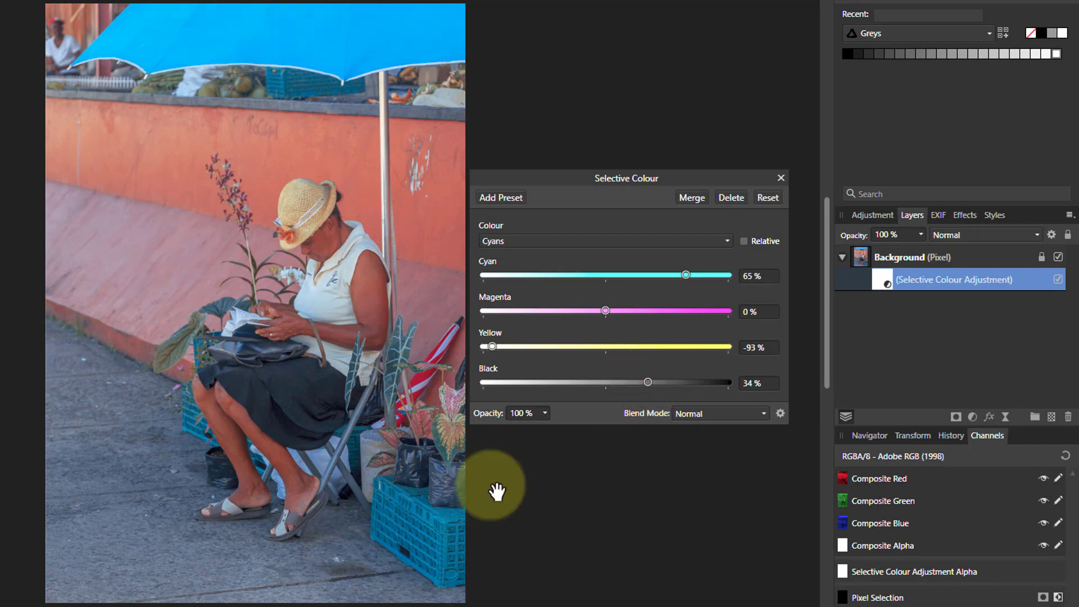
# Adjust the Blues range to Cyan 3%, Magenta 26% and Yellow -11%.
pyautogui.click(607, 240)
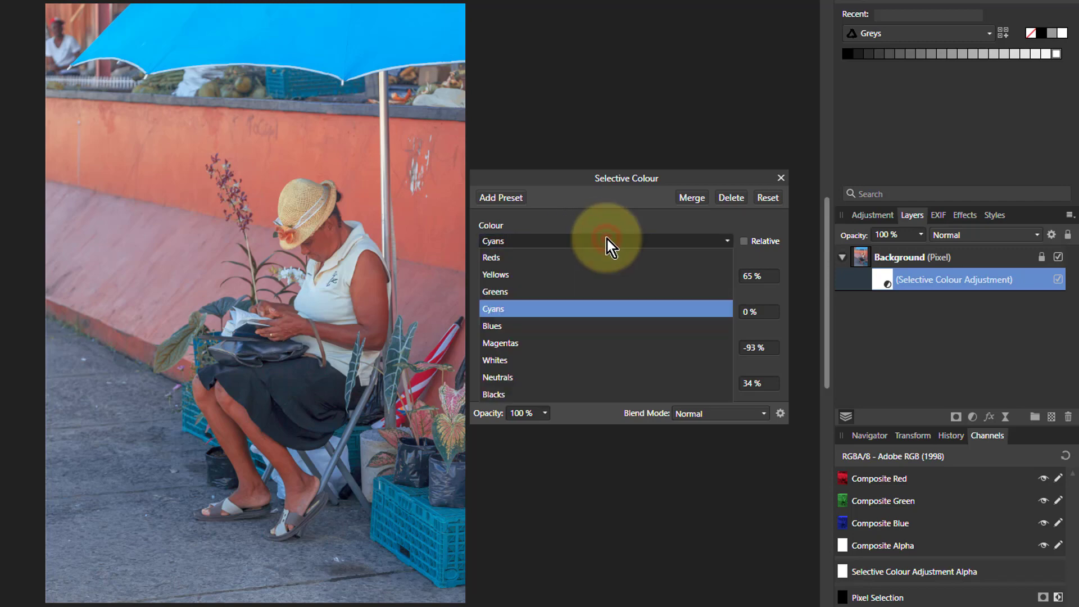
pyautogui.click(598, 328)
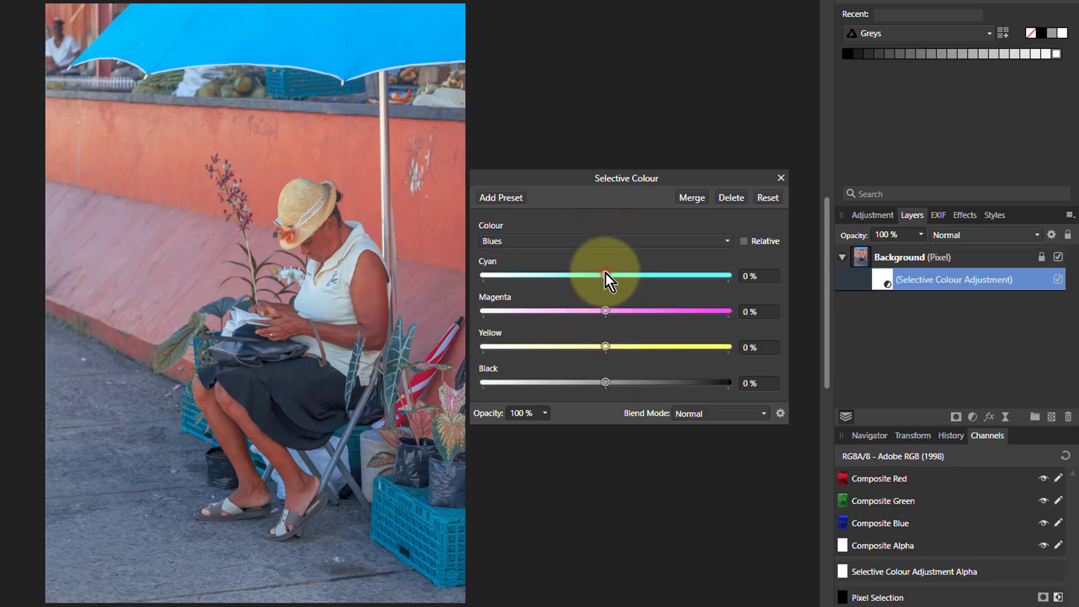
pyautogui.moveTo(606, 273); pyautogui.dragTo(606, 394)
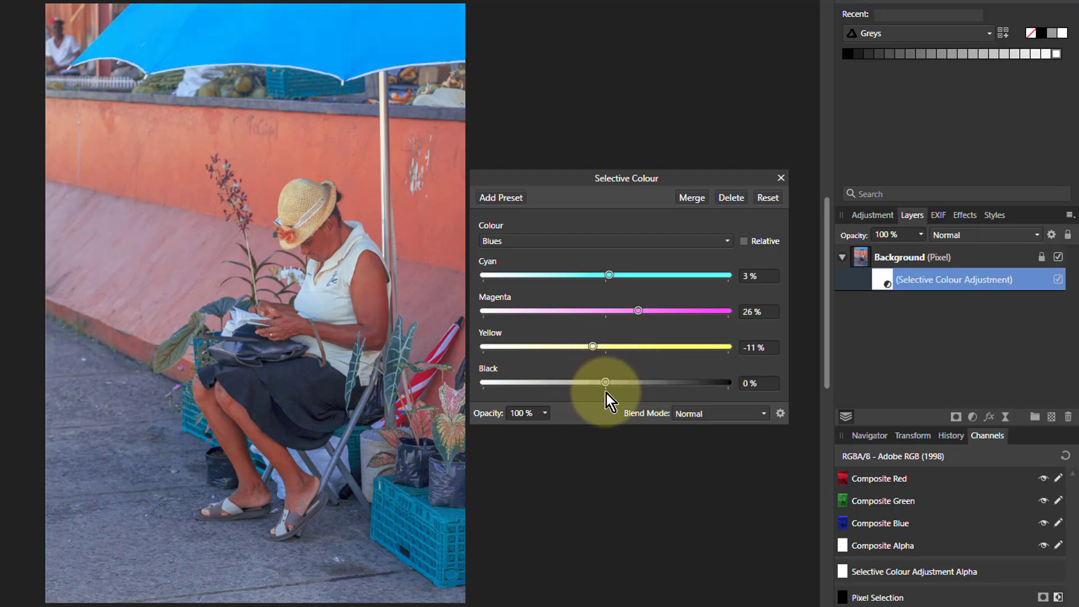
# Adjust the Magentas range to Cyan -100%, Yellow 100% and Black 42%.
pyautogui.click(594, 243)
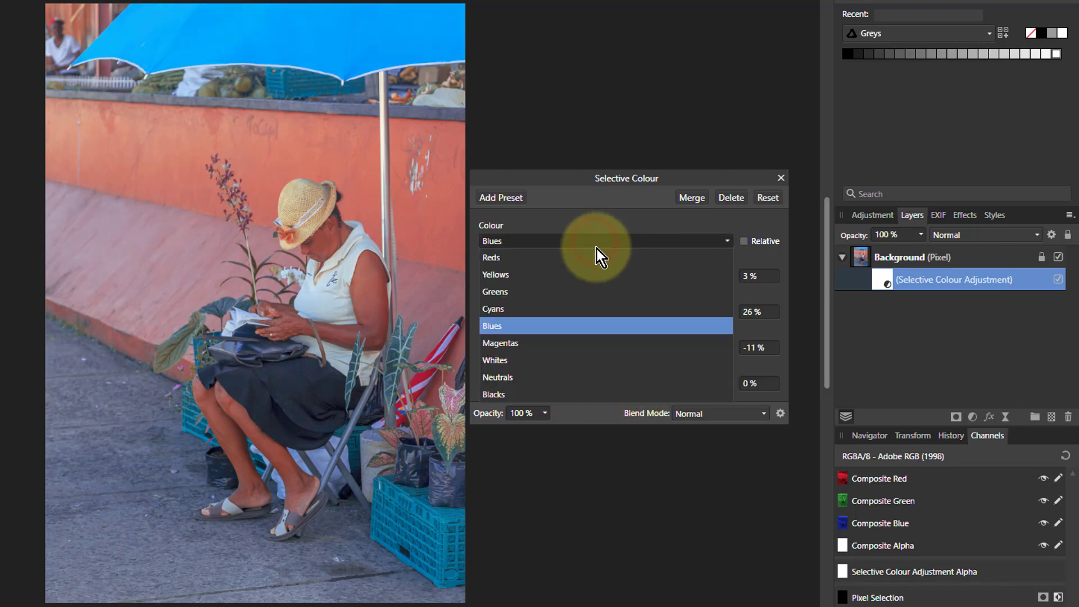
pyautogui.click(586, 349)
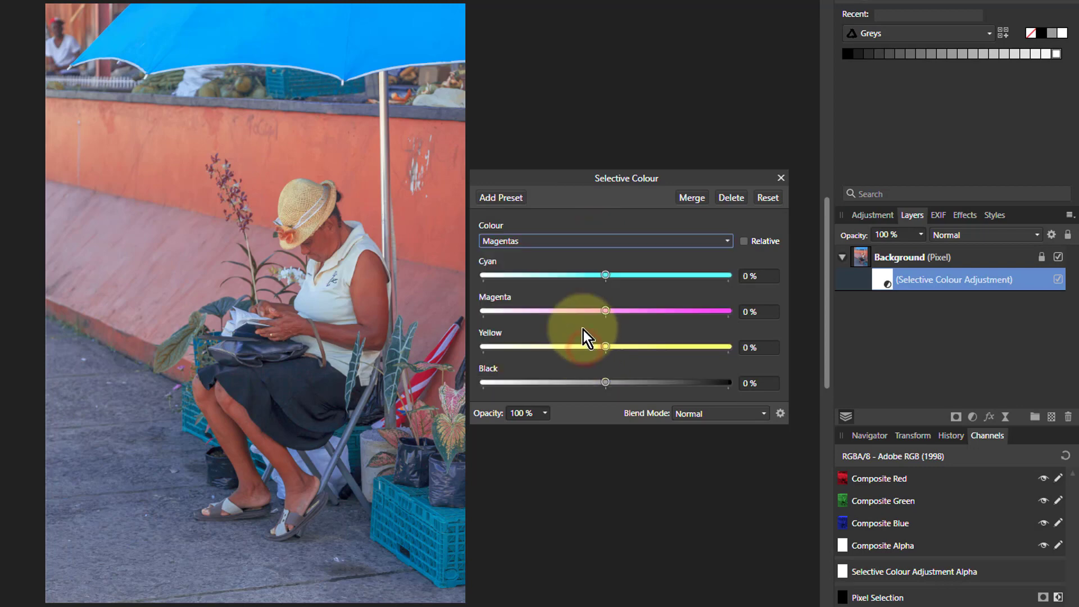
pyautogui.moveTo(605, 278); pyautogui.dragTo(210, 261)
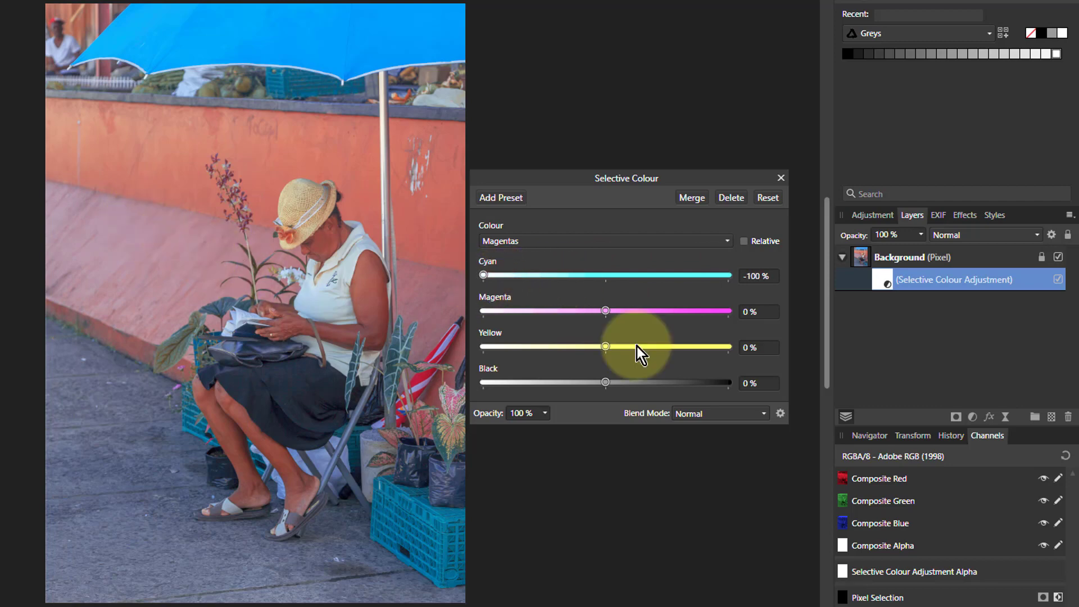
pyautogui.moveTo(607, 348); pyautogui.dragTo(729, 348)
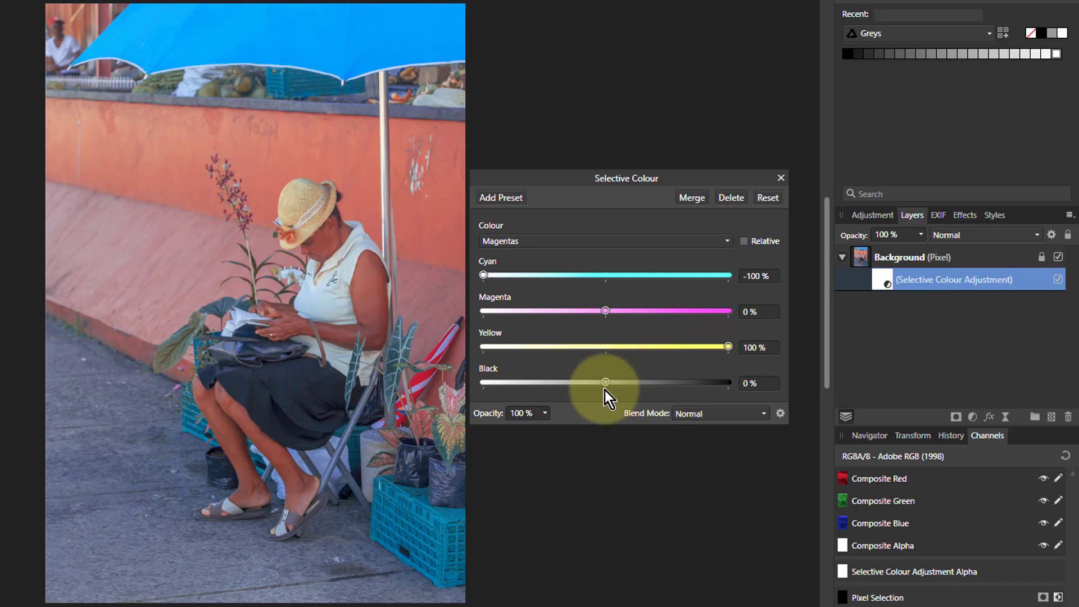
pyautogui.moveTo(605, 389); pyautogui.dragTo(657, 396)
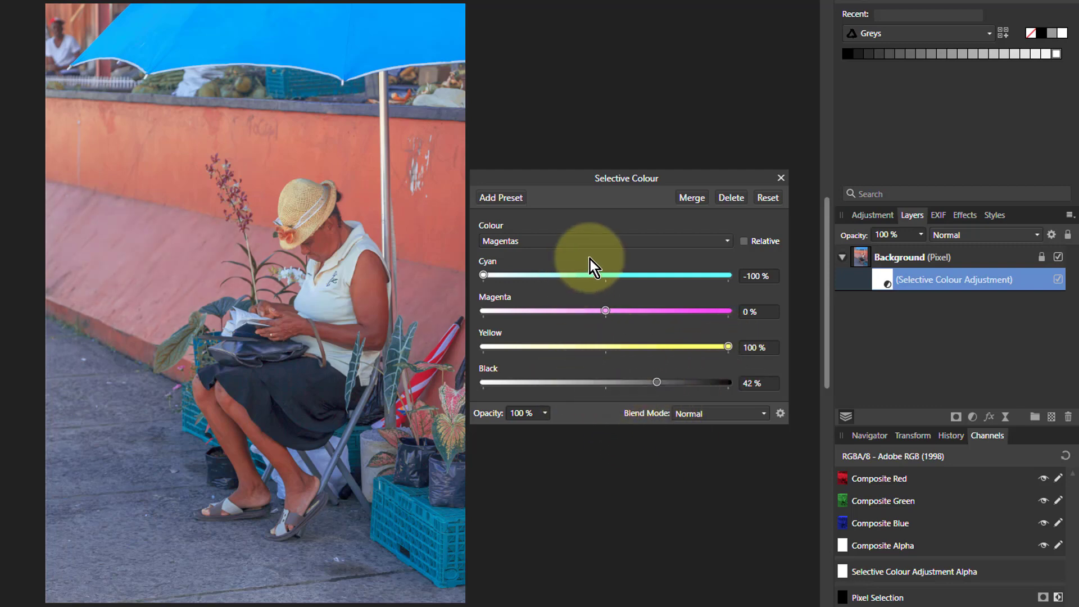
# Adjust the Whites range to Cyan -79% and Yellow -20%.
pyautogui.click(601, 240)
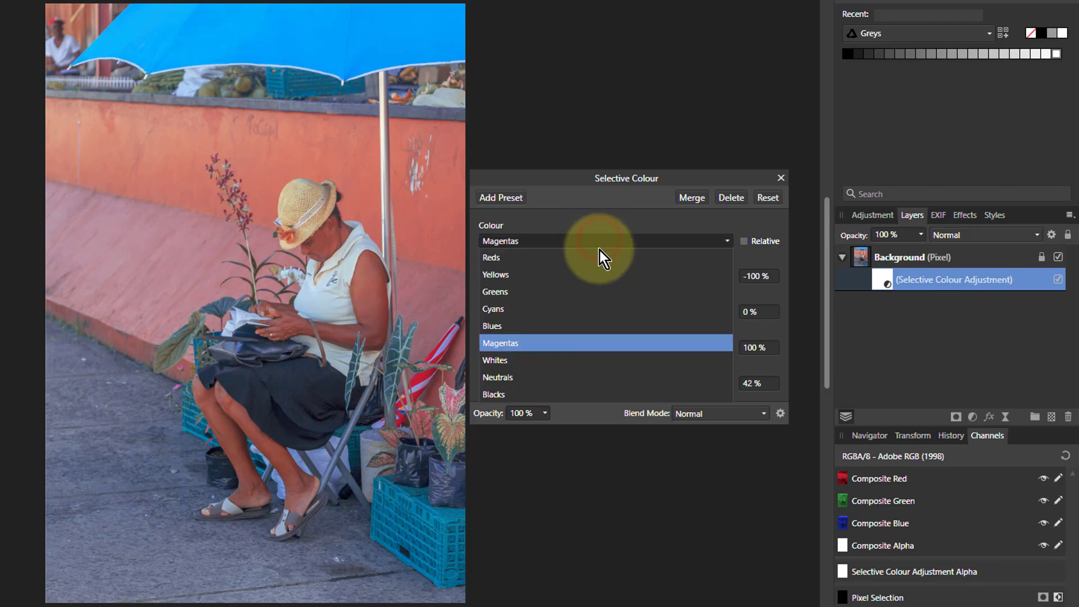
pyautogui.click(604, 361)
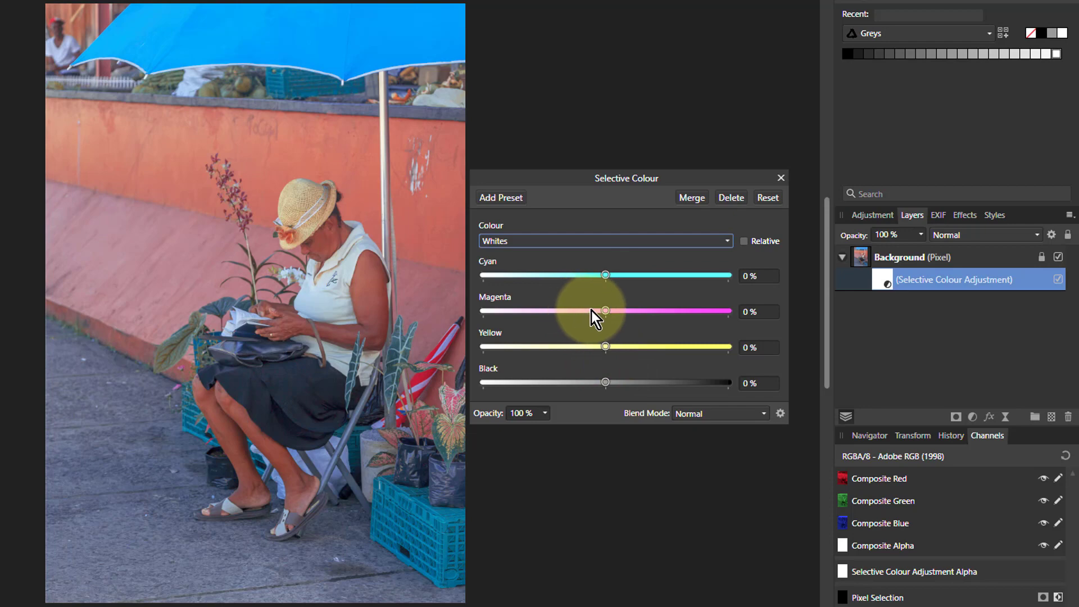
pyautogui.click(605, 274)
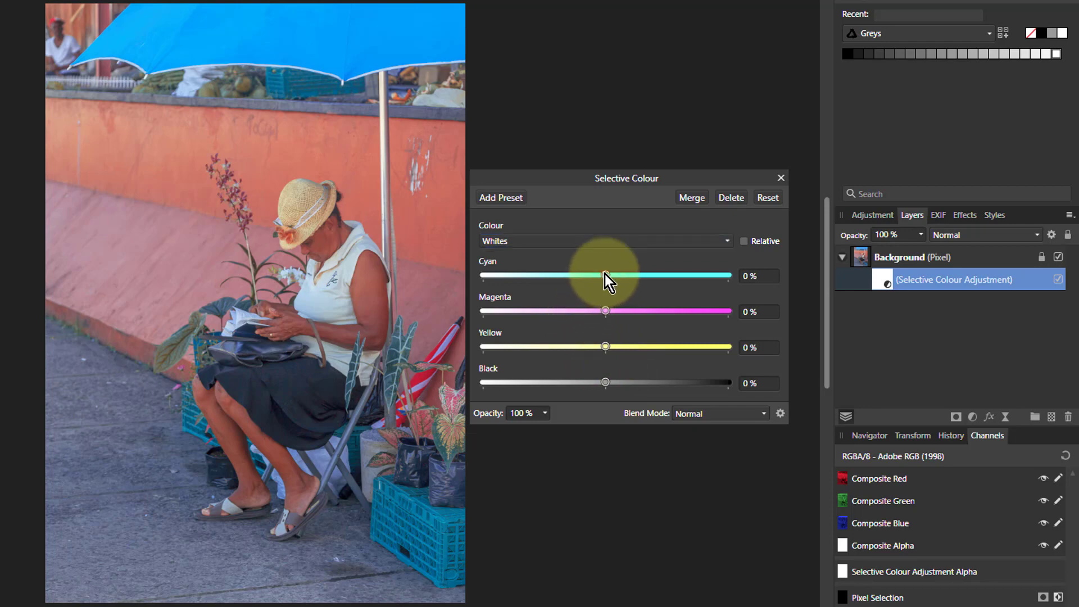
pyautogui.moveTo(605, 274); pyautogui.dragTo(691, 293)
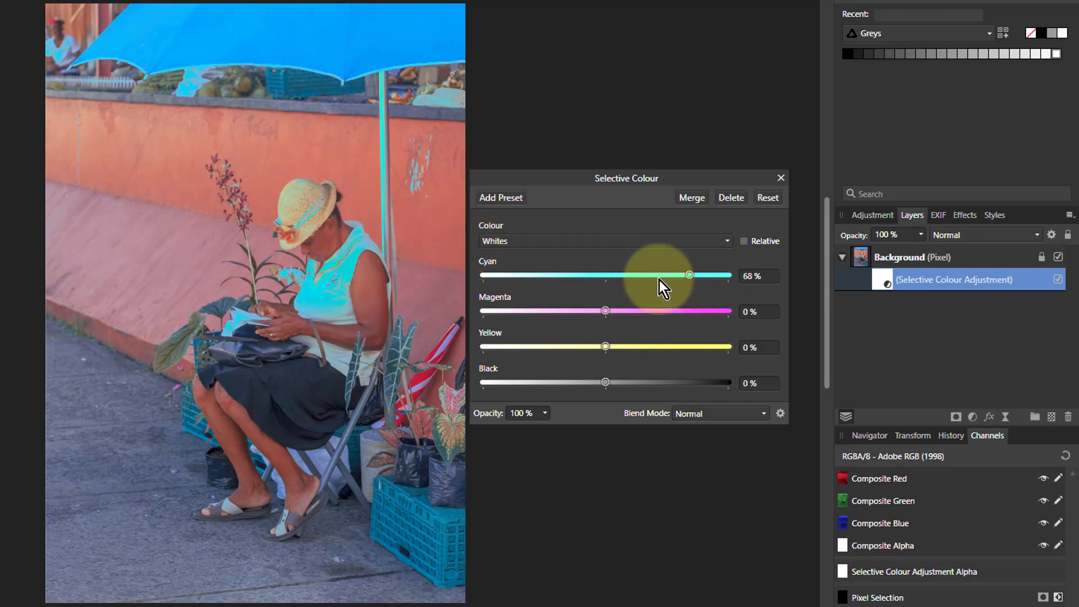
pyautogui.moveTo(695, 280); pyautogui.dragTo(509, 287)
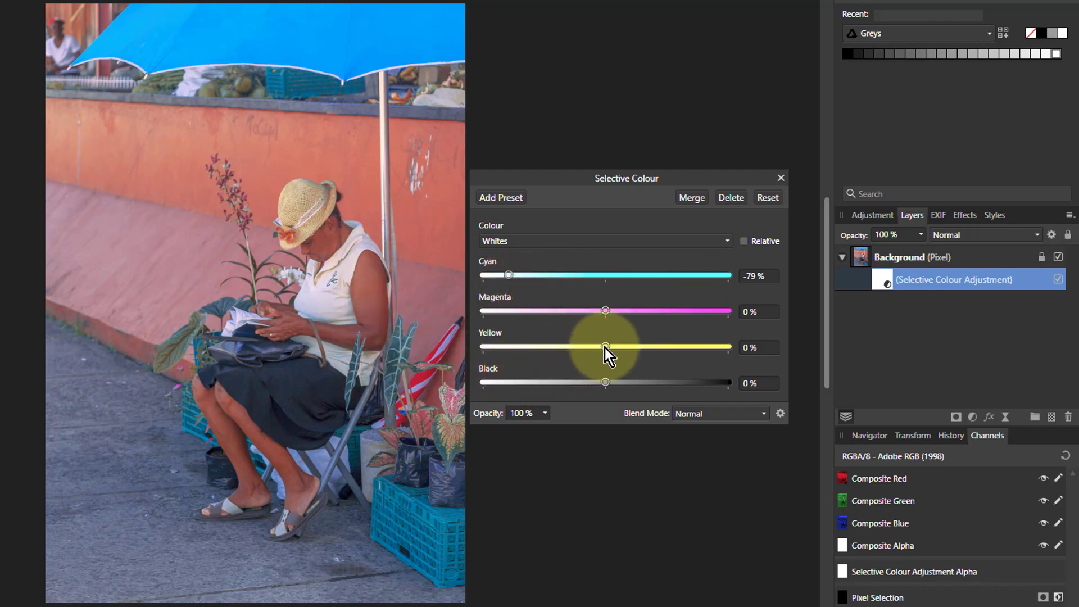
pyautogui.moveTo(604, 347); pyautogui.dragTo(583, 348)
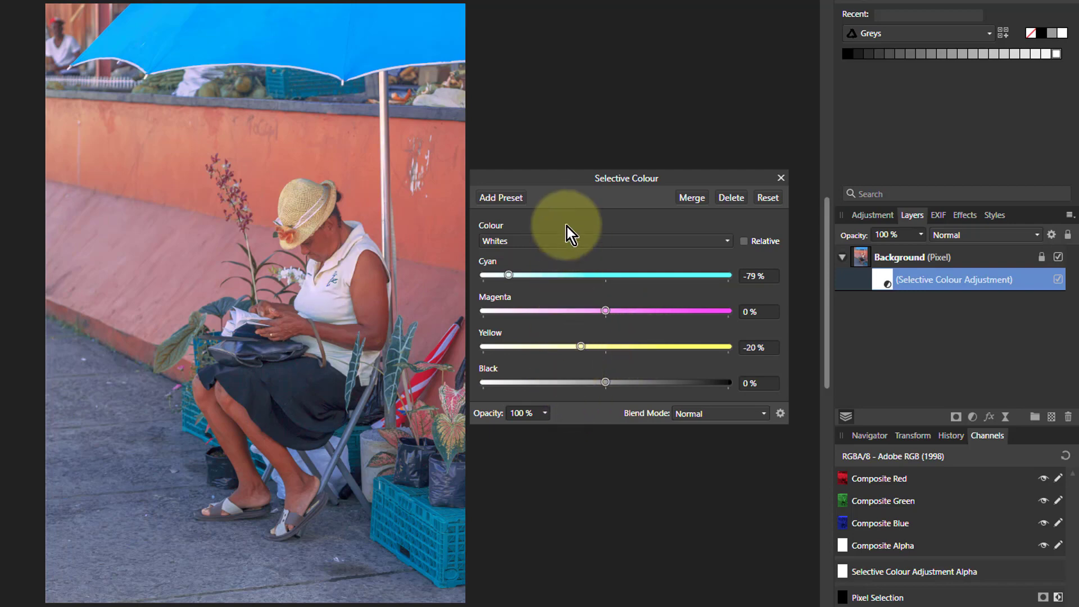
# Adjust the Neutrals range to Cyan -8% and Yellow 6%.
pyautogui.click(559, 244)
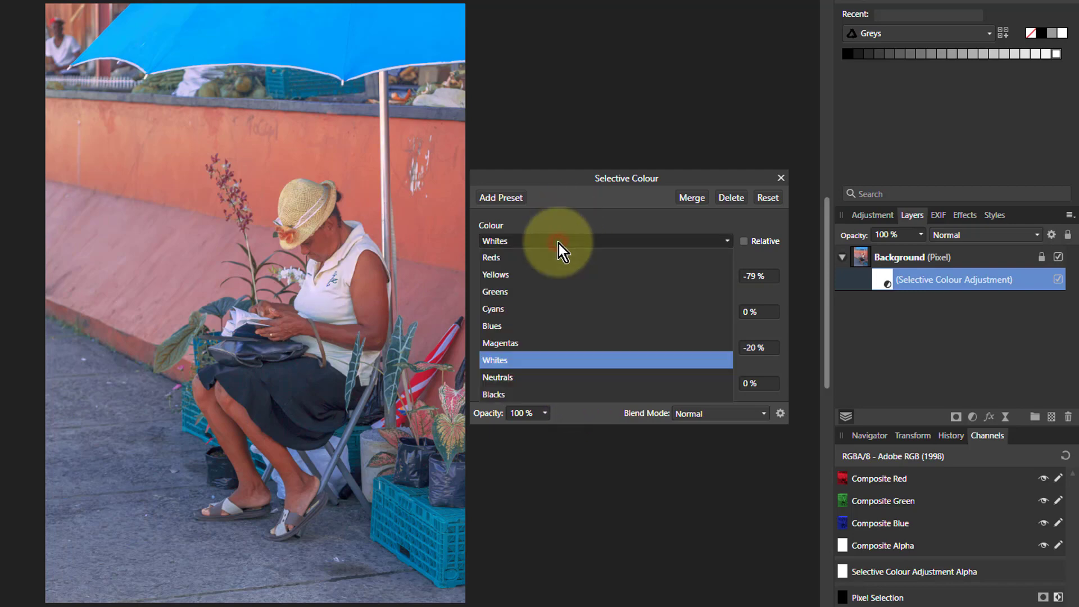
pyautogui.click(555, 380)
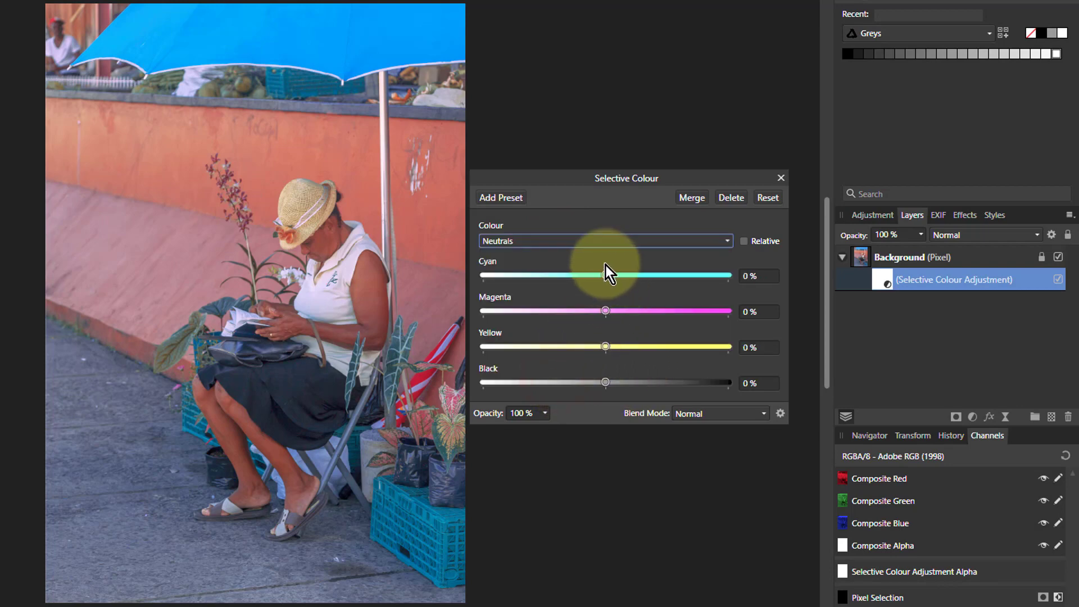
pyautogui.moveTo(606, 276)
pyautogui.mouseDown()
pyautogui.moveTo(785, 288)
pyautogui.moveTo(529, 291)
pyautogui.moveTo(624, 294)
pyautogui.moveTo(608, 293)
pyautogui.mouseUp()
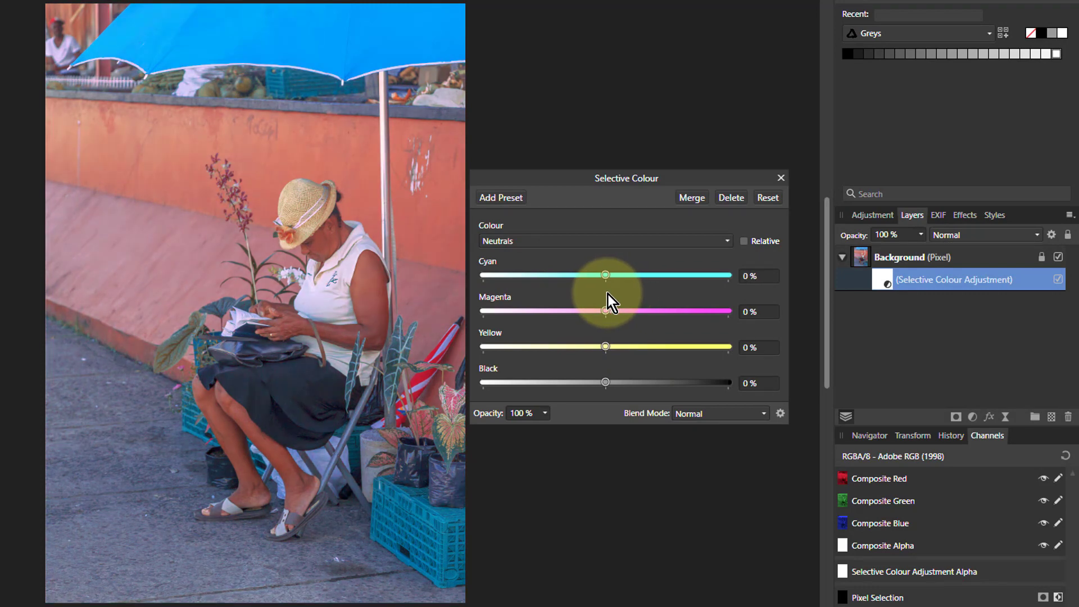
pyautogui.moveTo(608, 295); pyautogui.dragTo(596, 295)
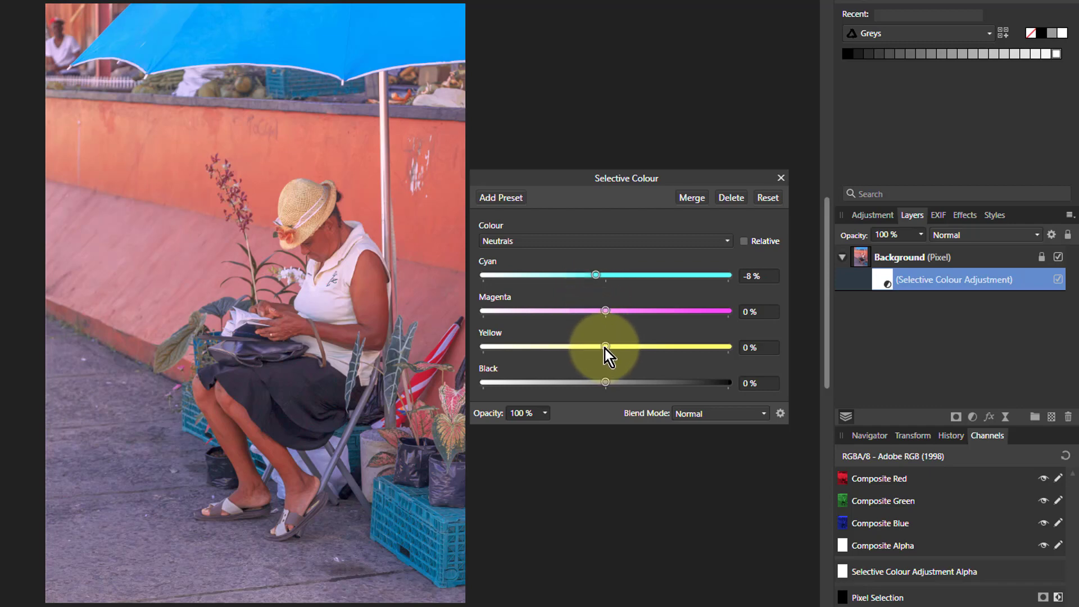
pyautogui.moveTo(605, 349); pyautogui.dragTo(615, 347)
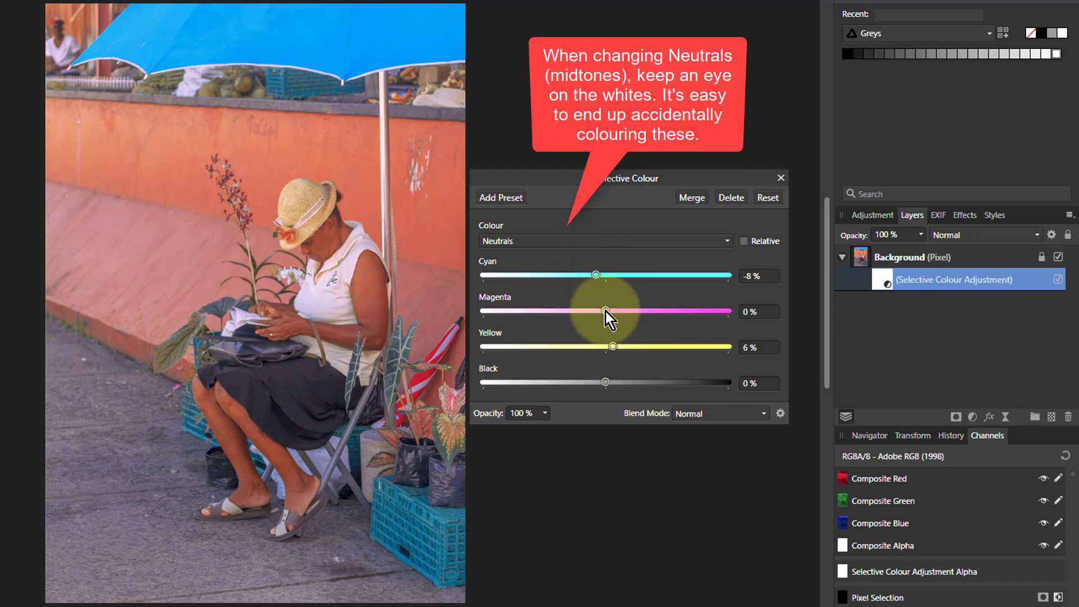
# Adjust the Blacks range to Cyan 53%, Yellow -18% and Black 6%.
pyautogui.click(590, 243)
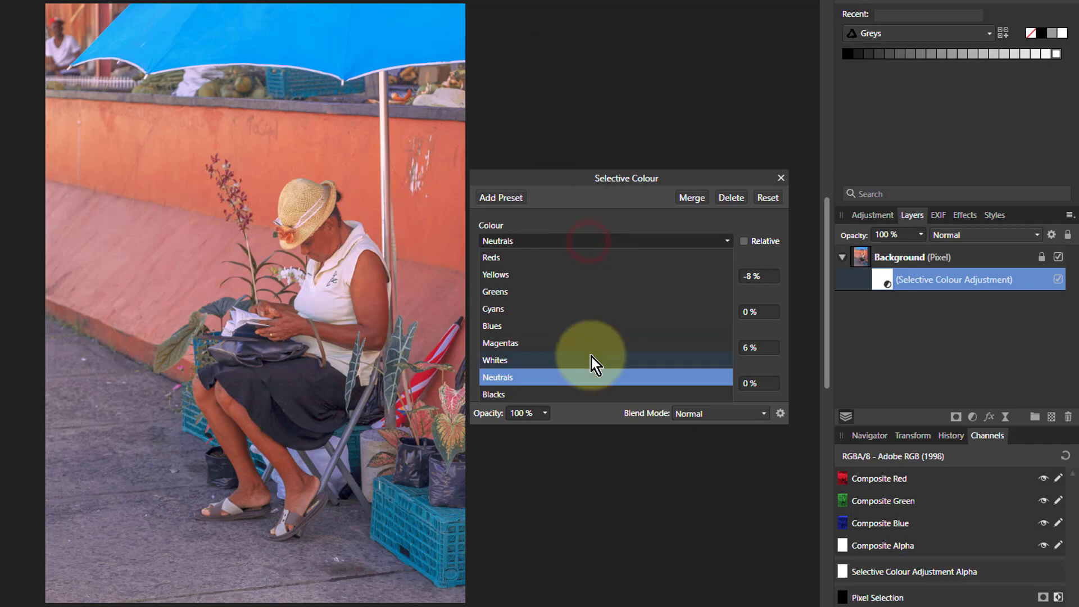
pyautogui.click(587, 398)
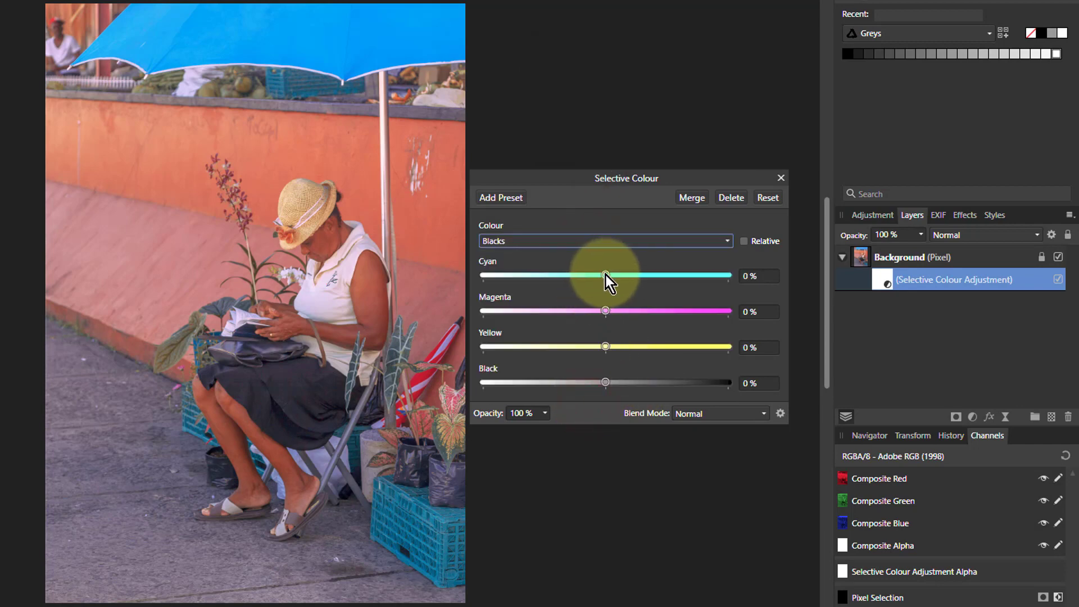
pyautogui.moveTo(606, 276); pyautogui.dragTo(672, 299)
pyautogui.moveTo(607, 348); pyautogui.dragTo(585, 357)
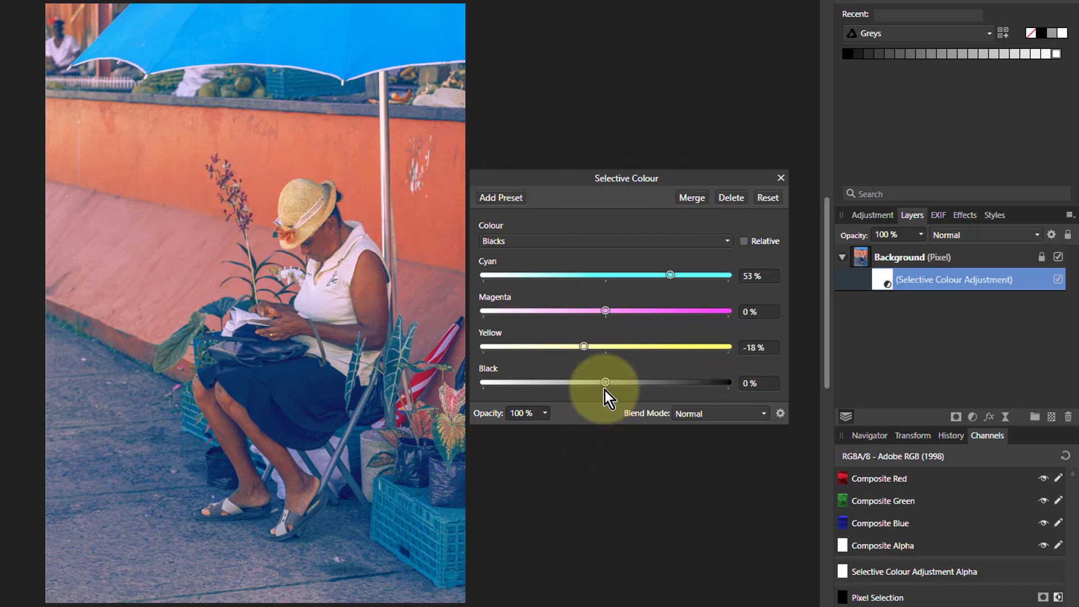
pyautogui.moveTo(609, 385)
pyautogui.mouseDown()
pyautogui.moveTo(579, 385)
pyautogui.moveTo(614, 386)
pyautogui.mouseUp()
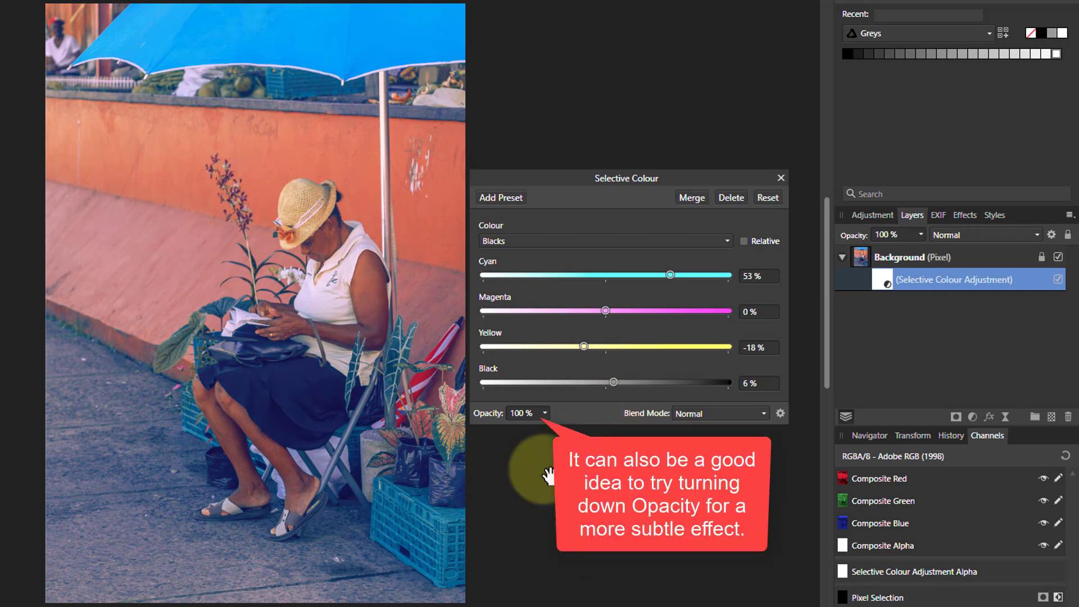
# Toggle the Selective Colour adjustment layer's visibility off and on twice to compare the photo before and after.
pyautogui.click(1060, 279)
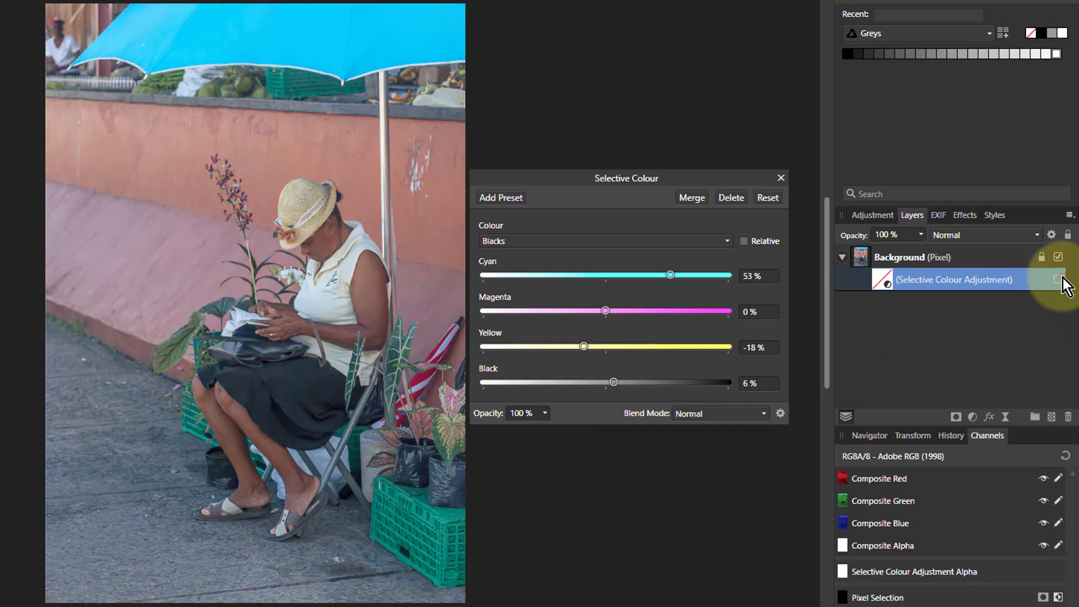
pyautogui.click(1062, 279)
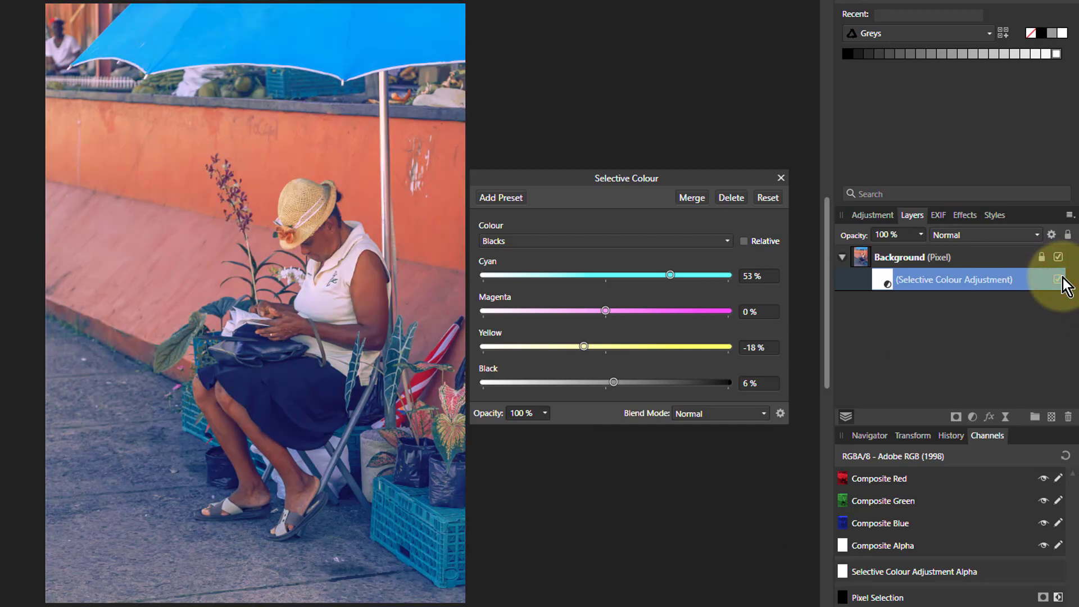
pyautogui.click(1063, 279)
pyautogui.click(1063, 279)
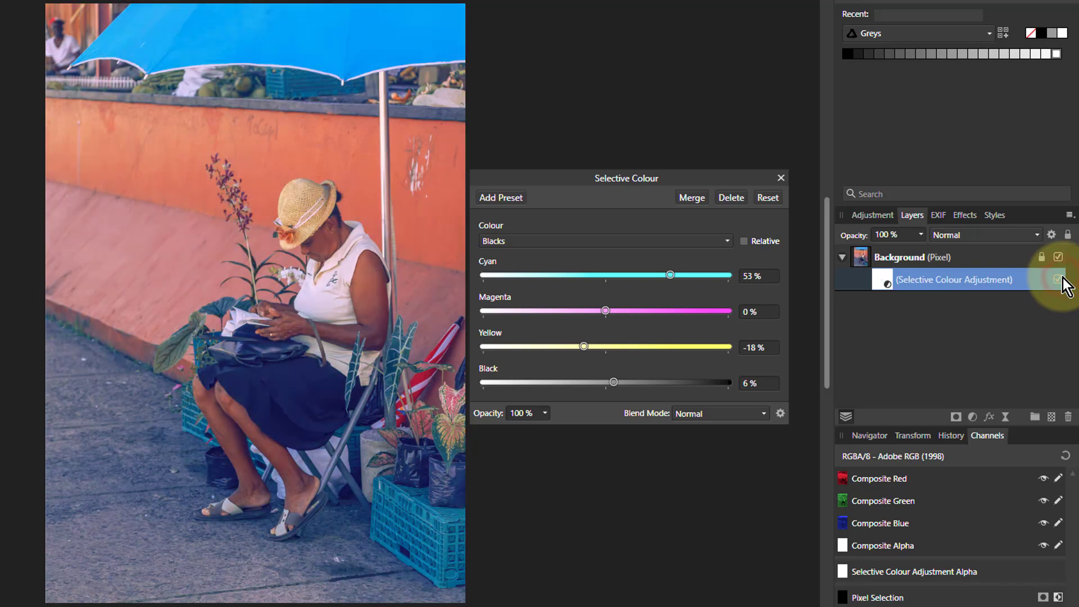